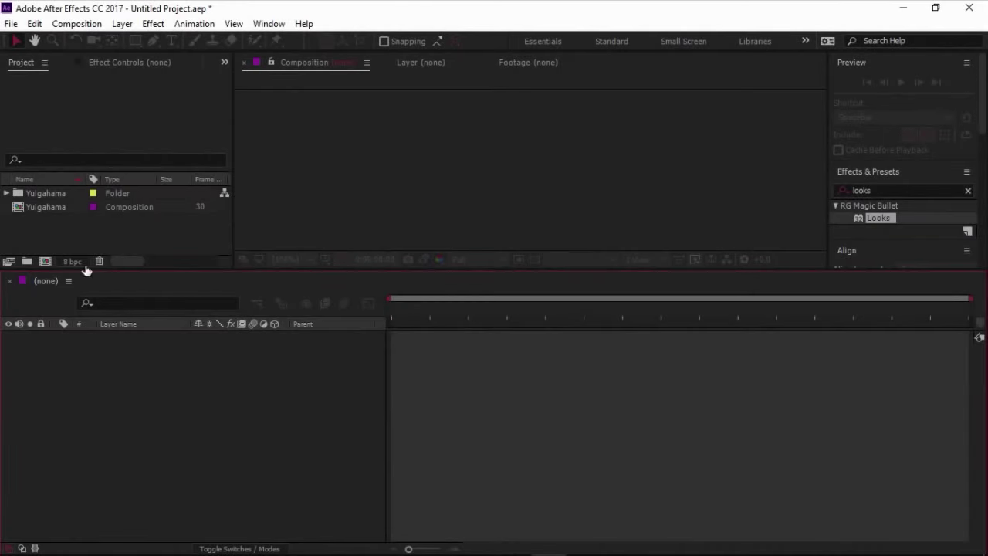
Create the Yuigahama 2 composition from the Yuigahama comp and clear the layer selection
left_click_drag(42, 207, 142, 412)
left_click(220, 435)
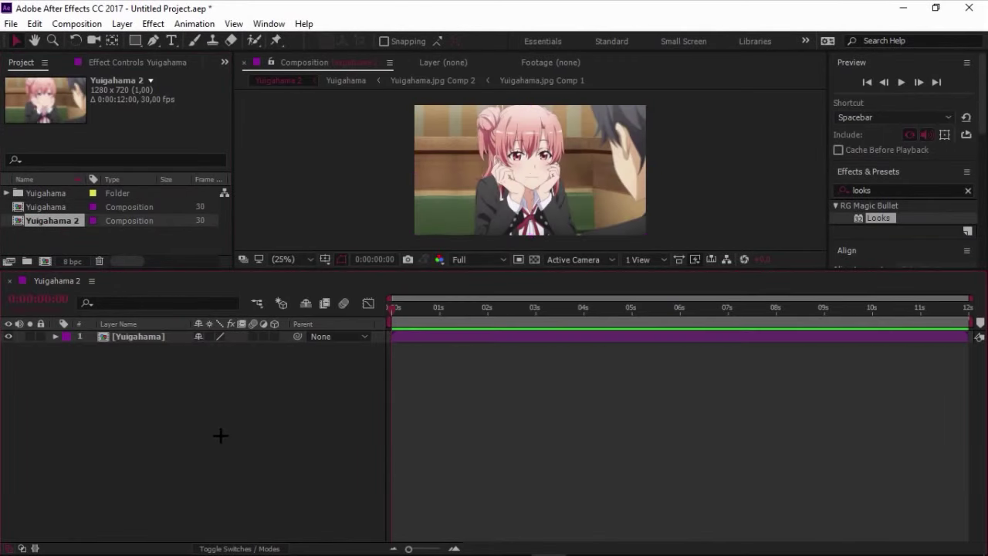
scroll(534, 160, "up", 2)
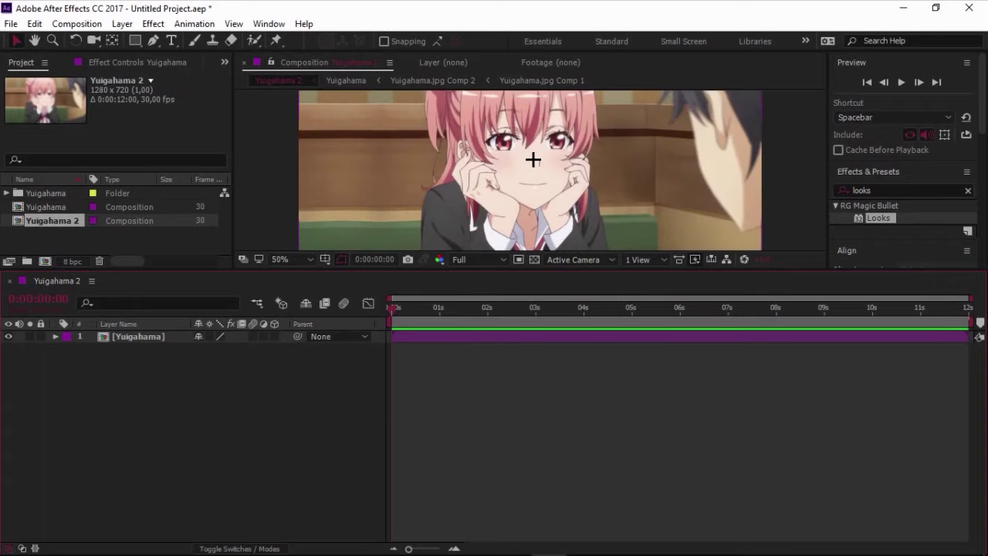
scroll(534, 159, "down", 2)
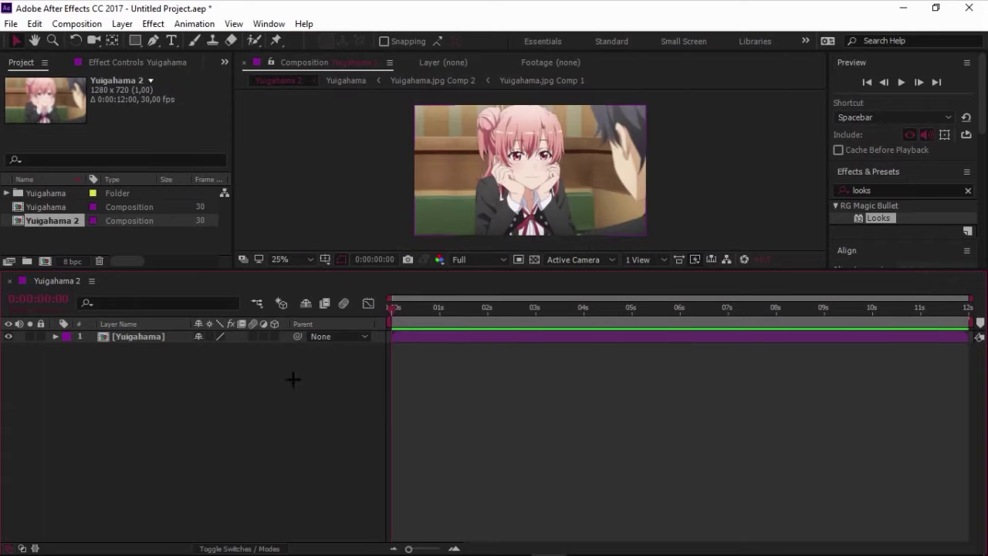
Add an adjustment layer above Yuigahama and rename it cc
right_click(172, 387)
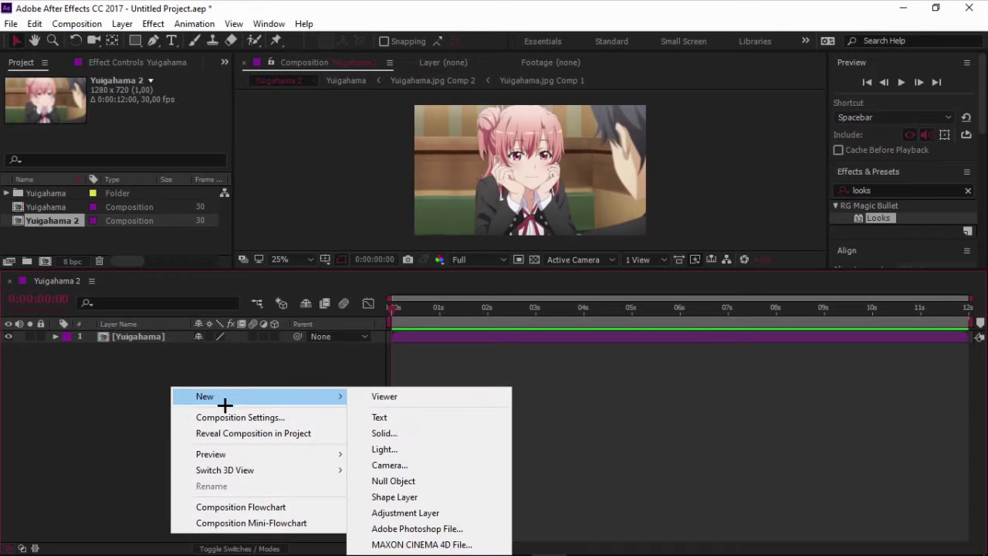
mouse_move(335, 399)
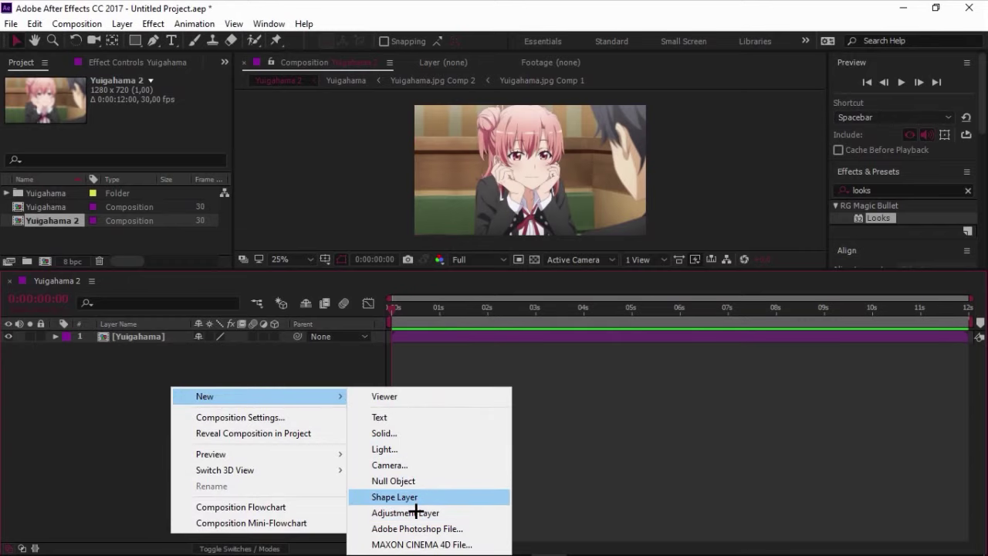
left_click(413, 512)
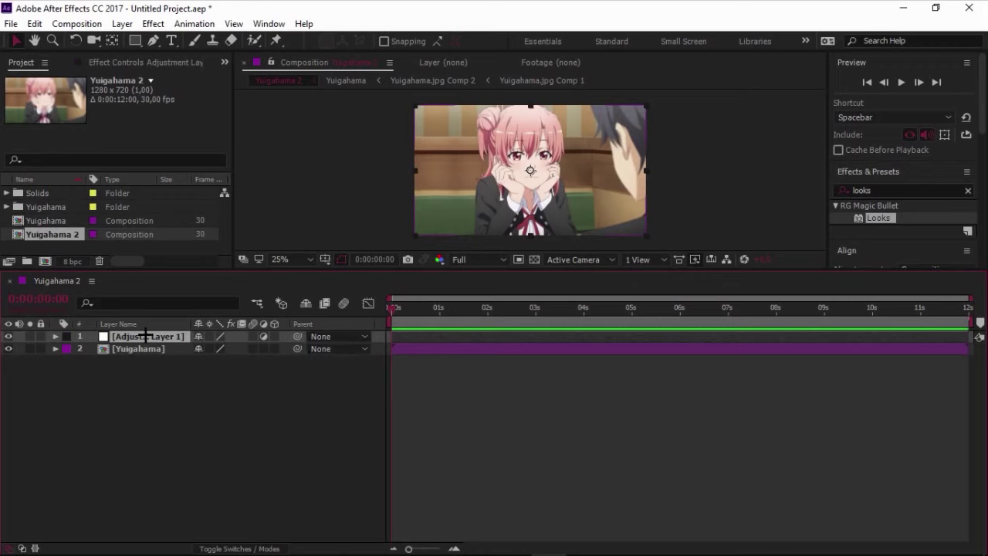
key("Return")
type("cc")
left_click(207, 443)
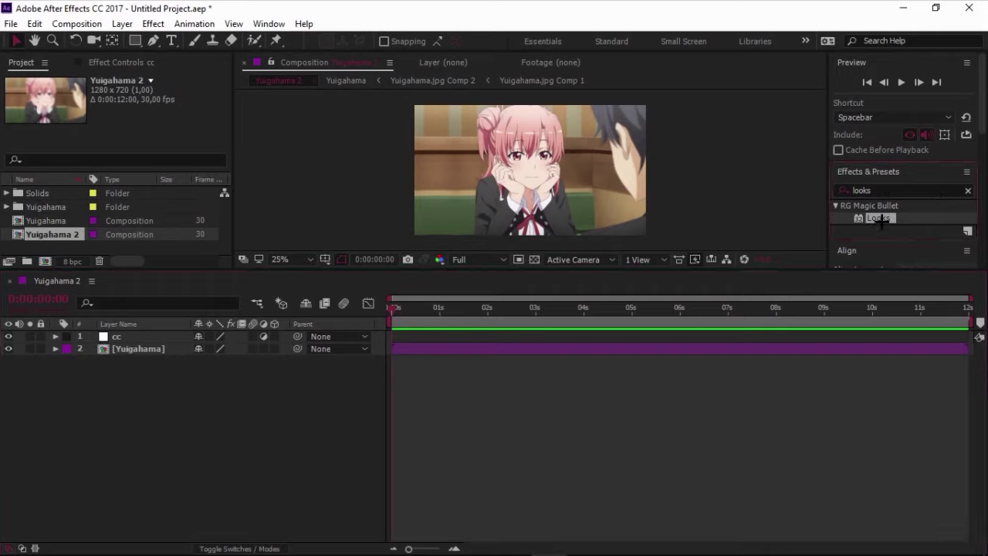
Apply Magic Bullet Looks to the cc layer and open its editor
left_click(178, 339)
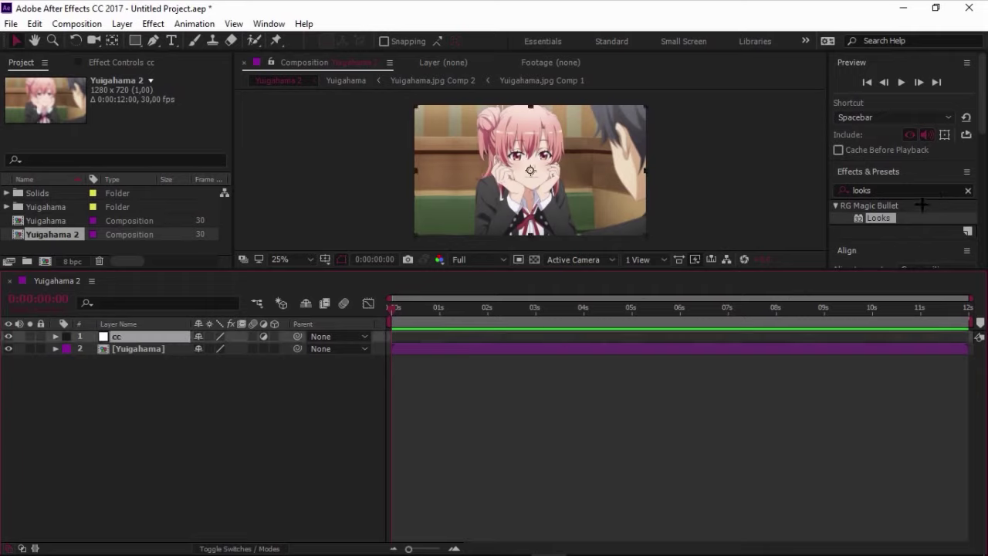
double_click(879, 218)
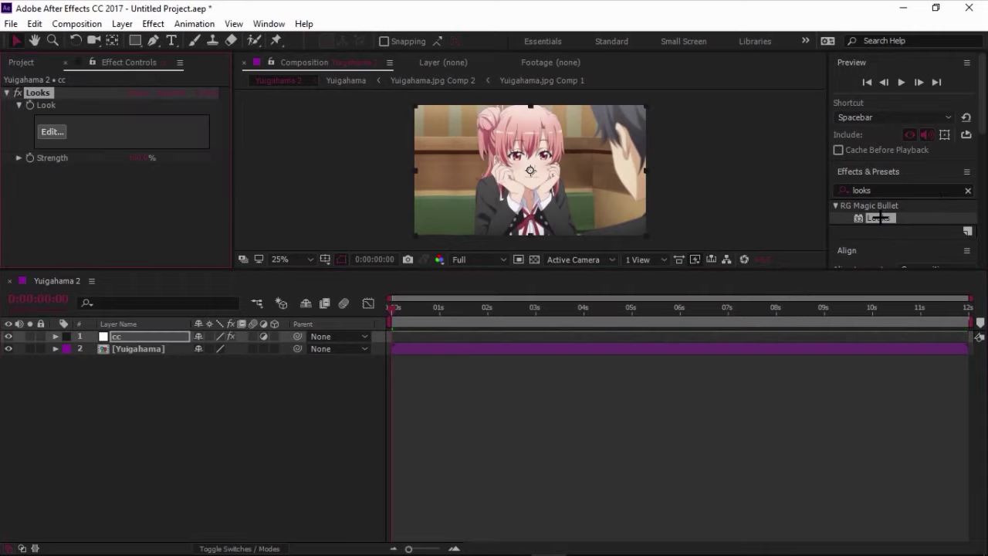
left_click(52, 132)
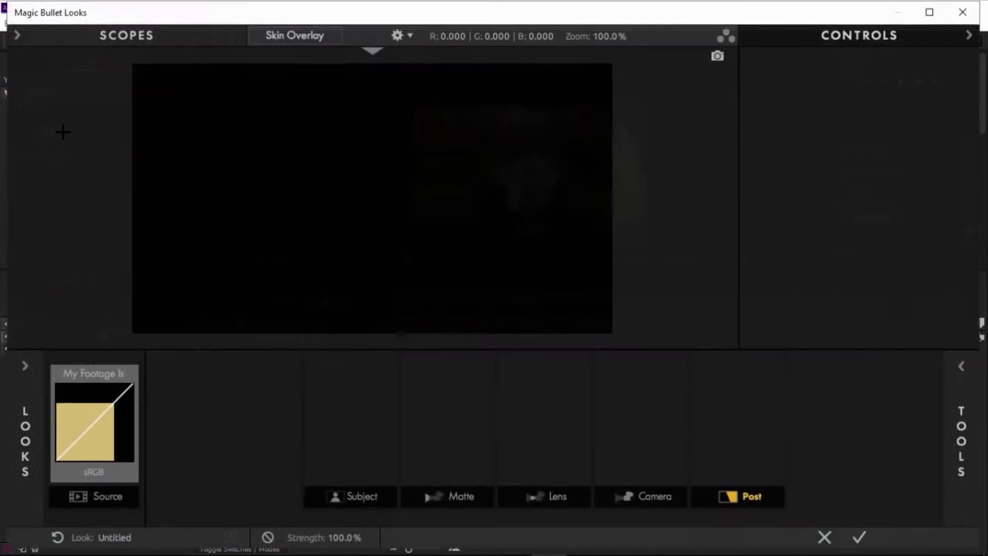
Maximize the Looks window and show the Subject category of tools
double_click(428, 18)
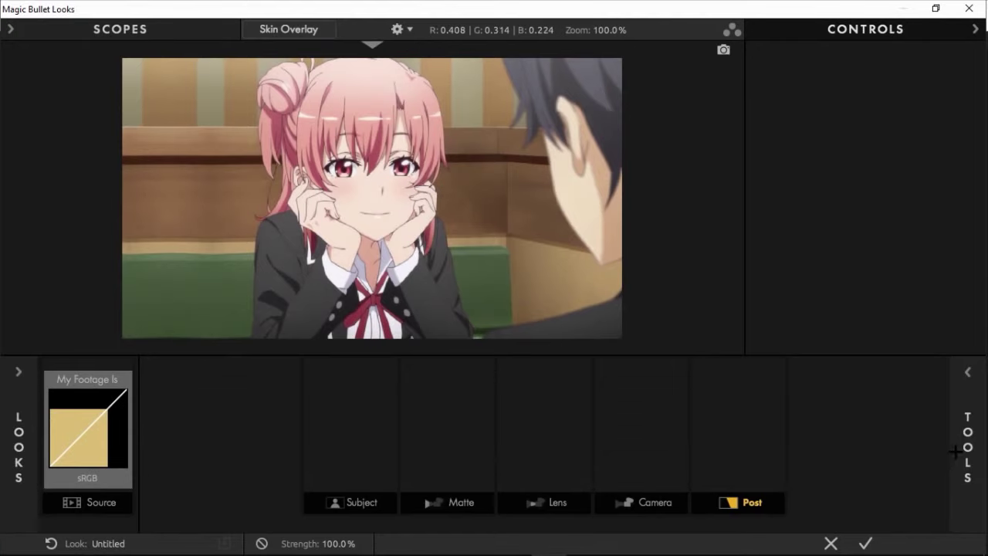
mouse_move(955, 452)
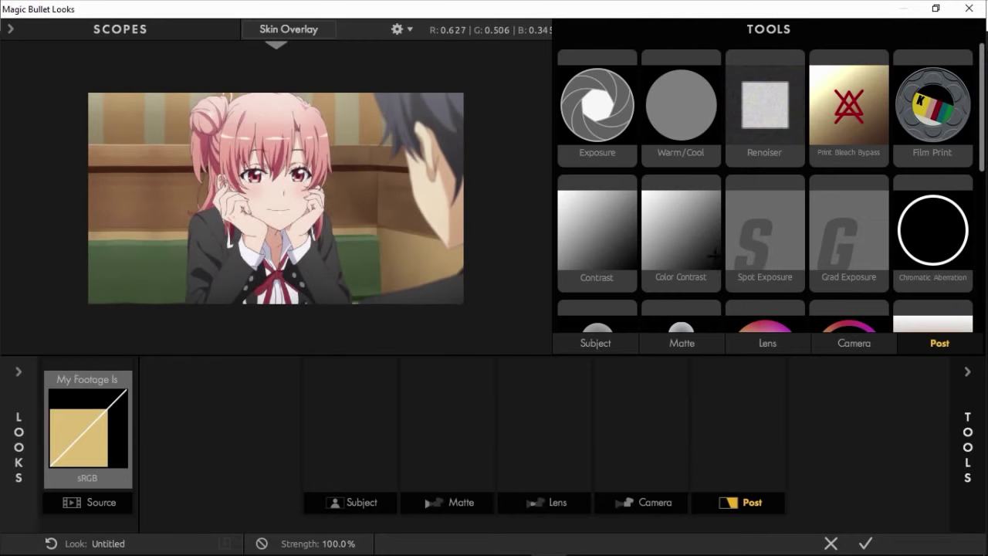
left_click(597, 340)
scroll(782, 153, "down", 1)
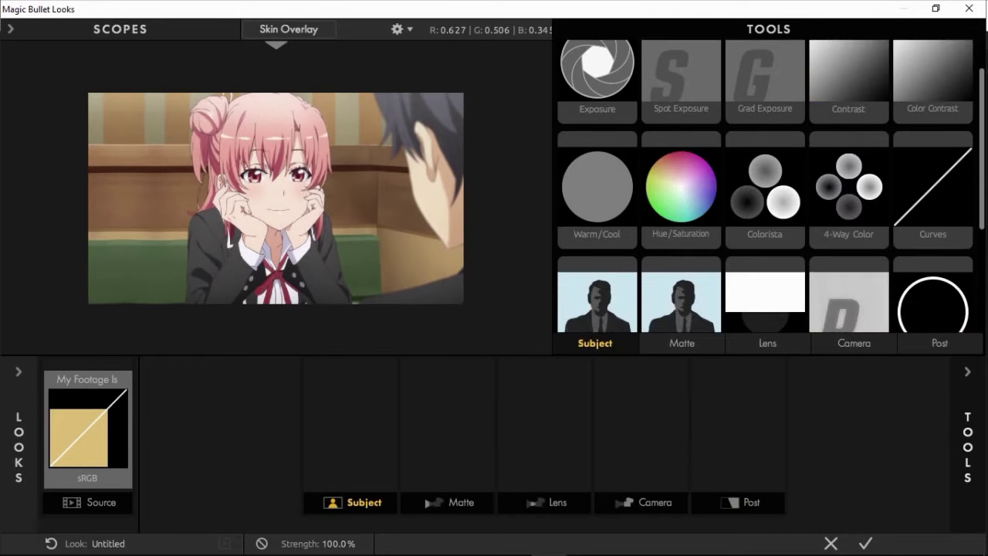
scroll(834, 255, "down", 1)
Add Pop, Contrast and Spot Exposure to the Subject chain
double_click(834, 255)
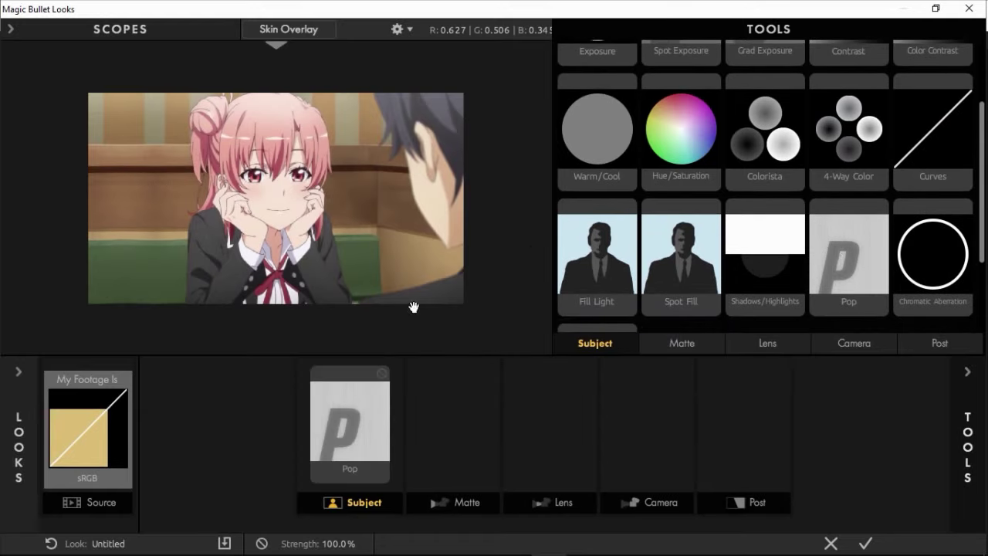
scroll(765, 185, "down", 2)
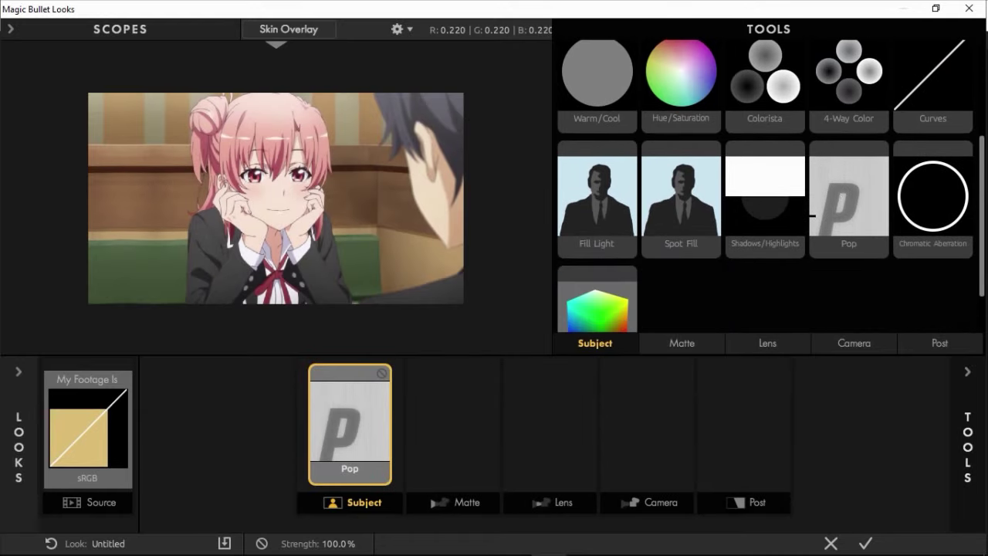
scroll(764, 185, "down", 1)
scroll(764, 186, "up", 3)
scroll(771, 186, "up", 2)
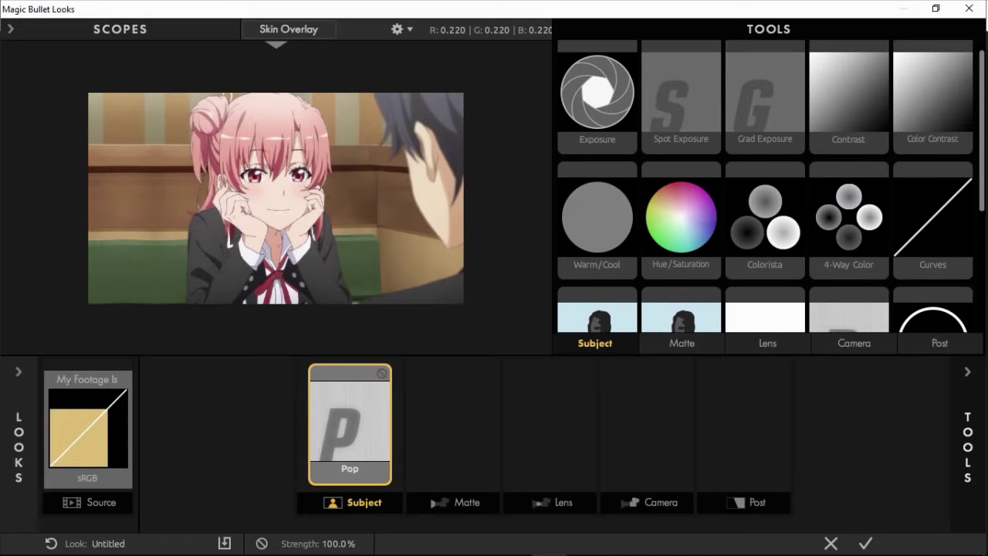
scroll(827, 161, "up", 1)
double_click(844, 129)
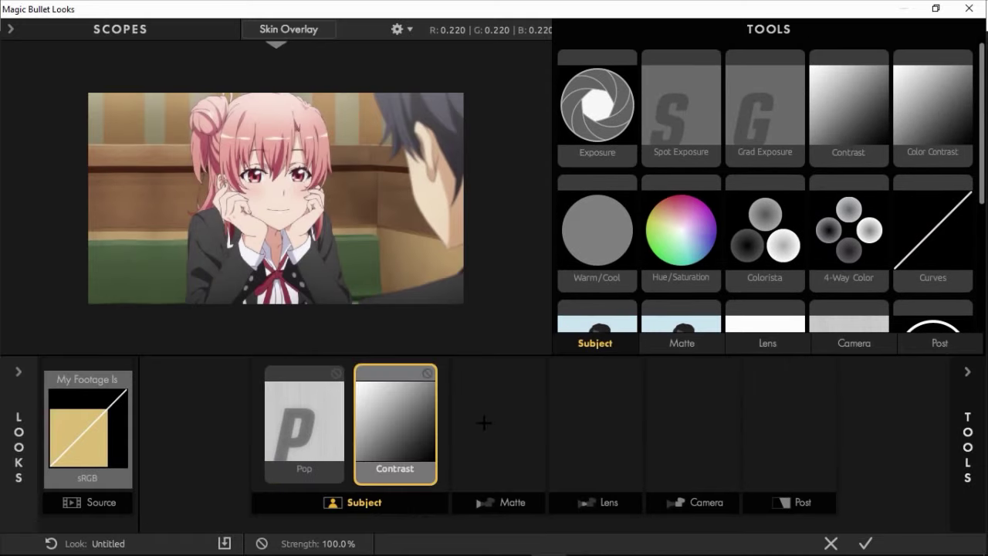
double_click(683, 89)
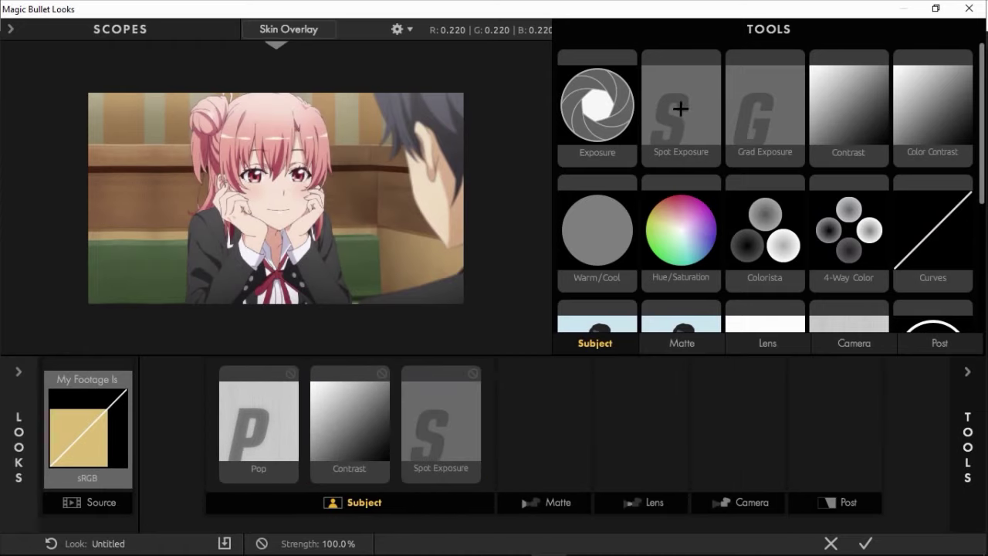
Switch to the Lens tools and add Haze/Flare and Edge Softness to the chain
left_click(690, 347)
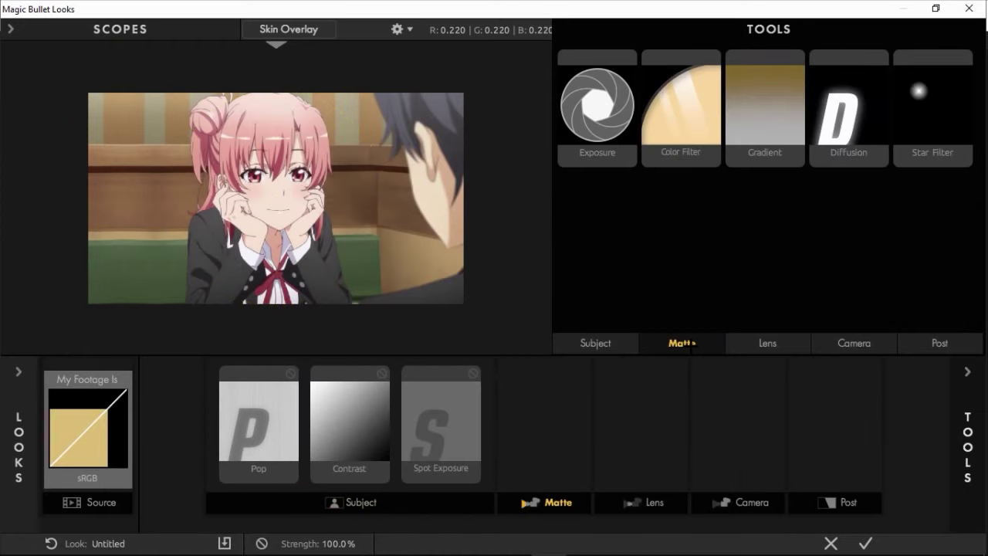
left_click(600, 343)
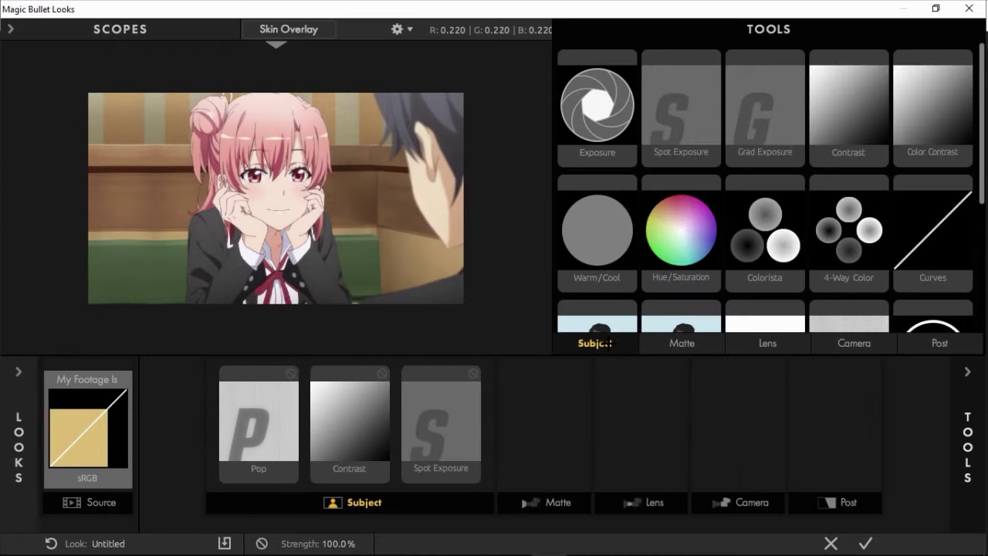
left_click(676, 345)
left_click(748, 344)
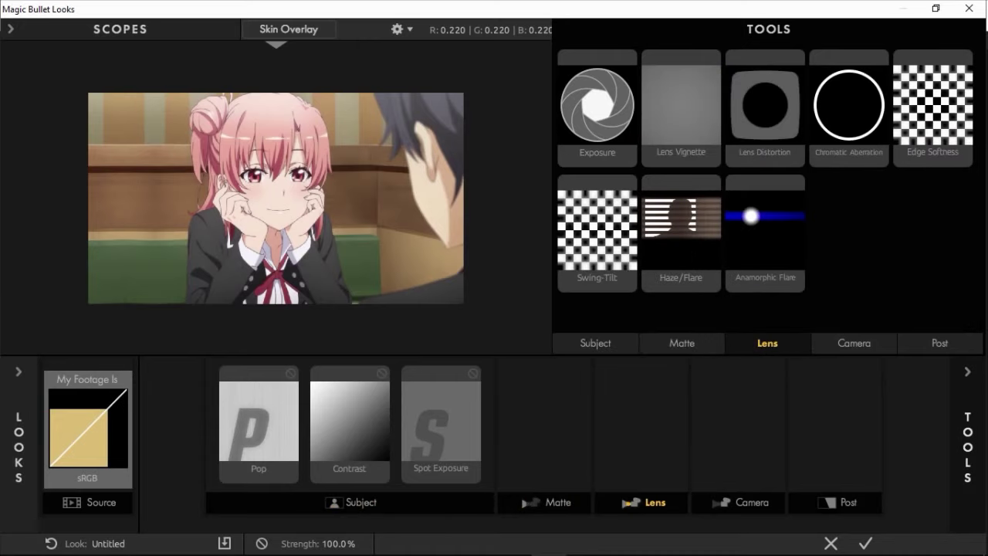
left_click_drag(681, 224, 641, 420)
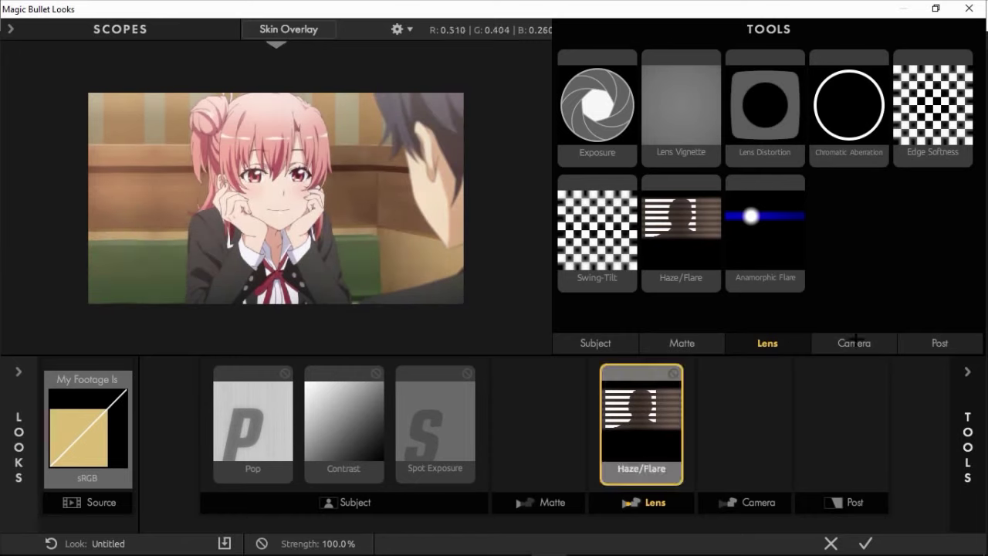
double_click(919, 113)
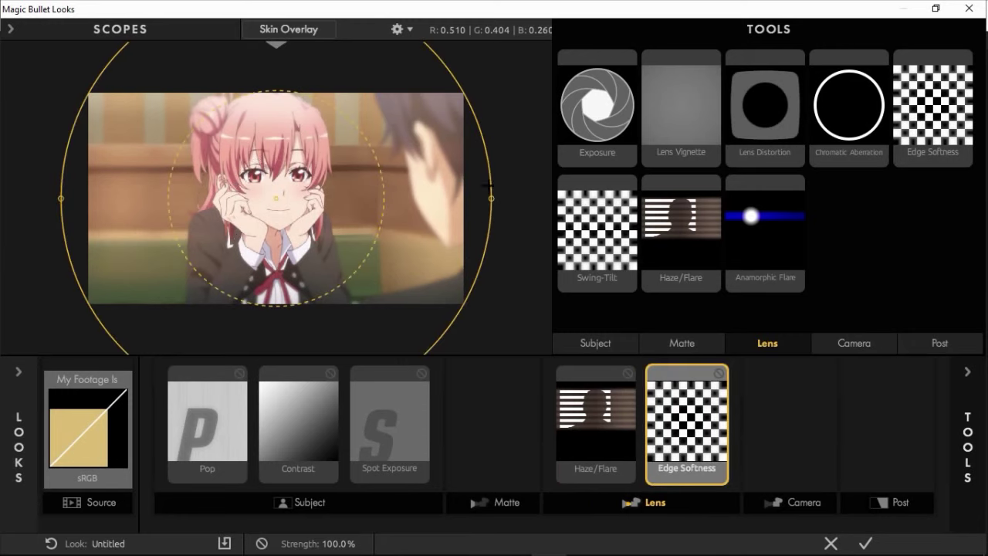
Add Lens Vignette and Lens Distortion after Edge Softness in the Lens stage
double_click(668, 106)
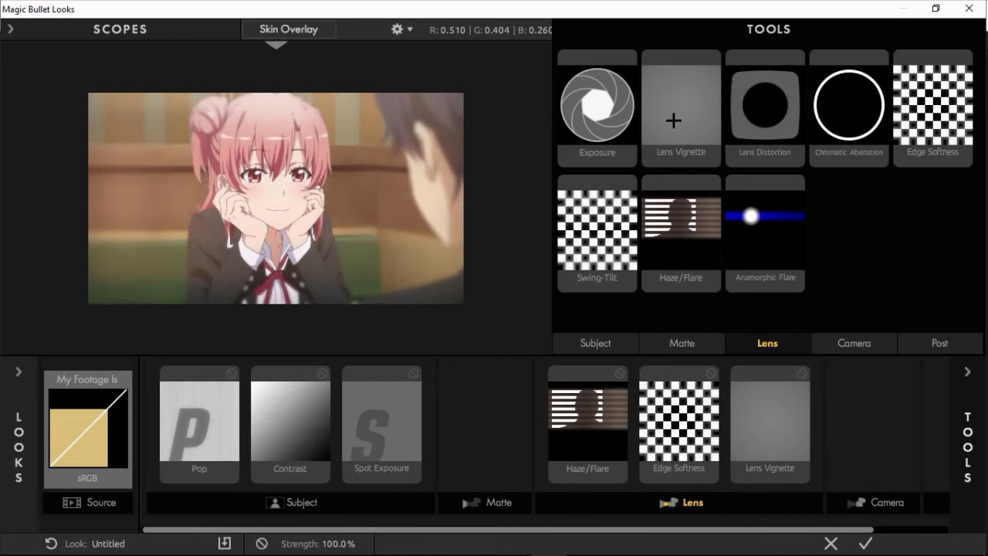
left_click(841, 342)
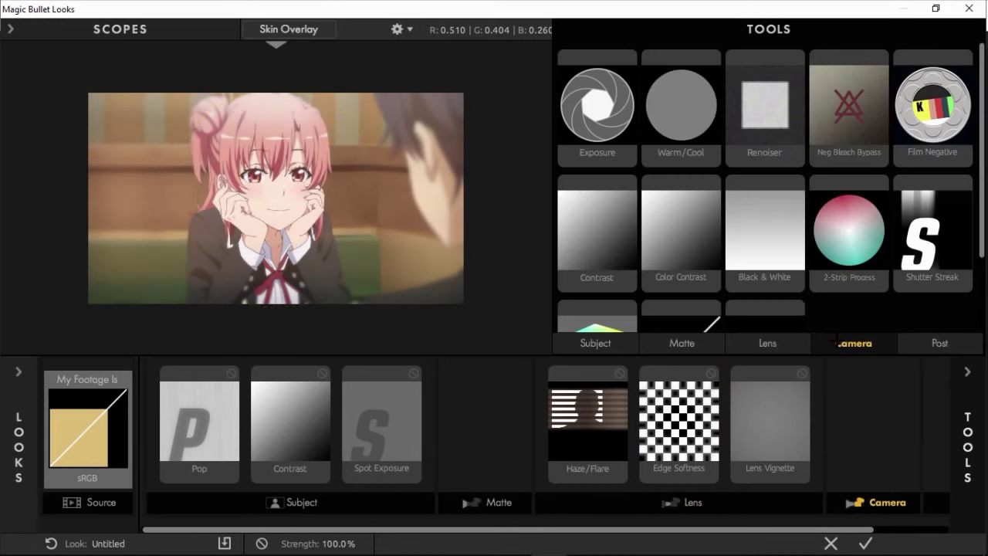
left_click(770, 342)
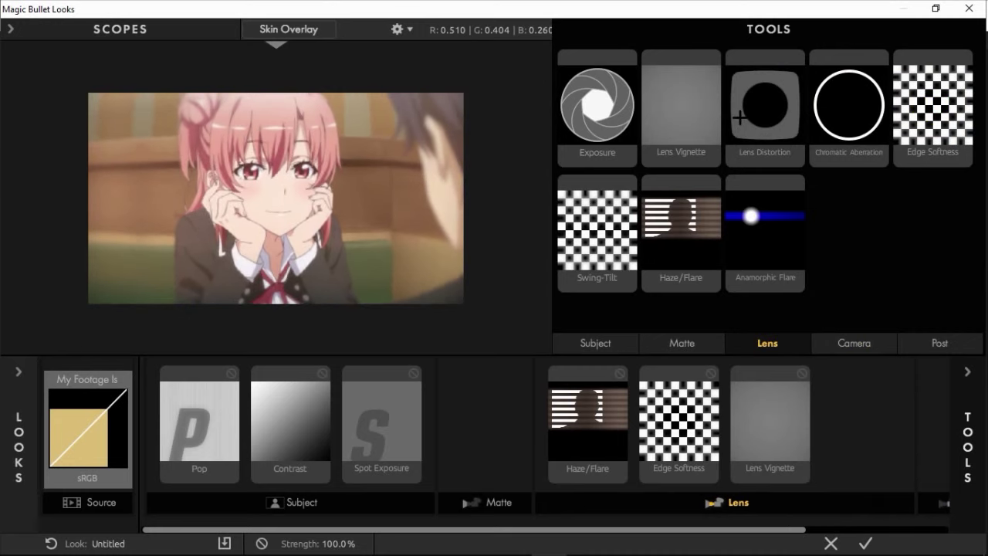
double_click(740, 116)
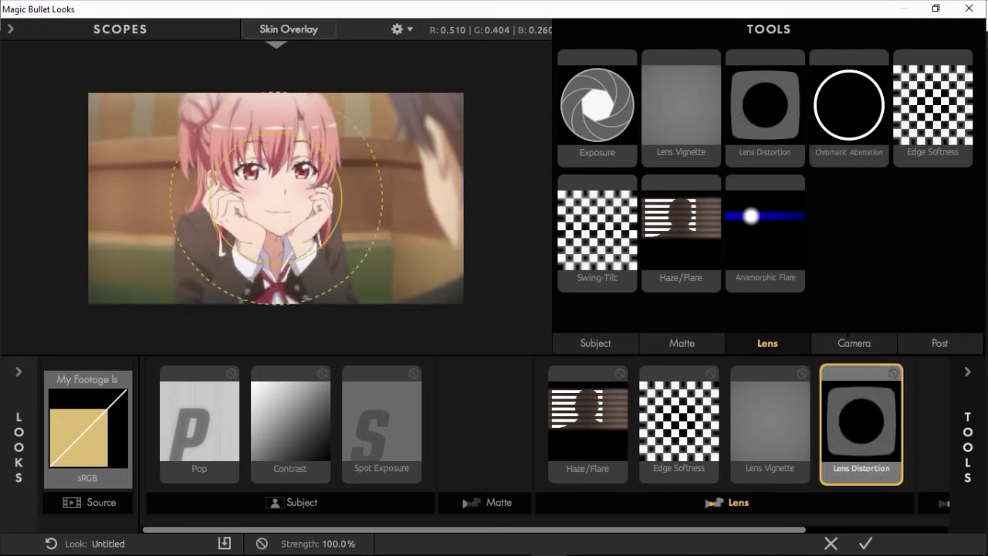
left_click(844, 342)
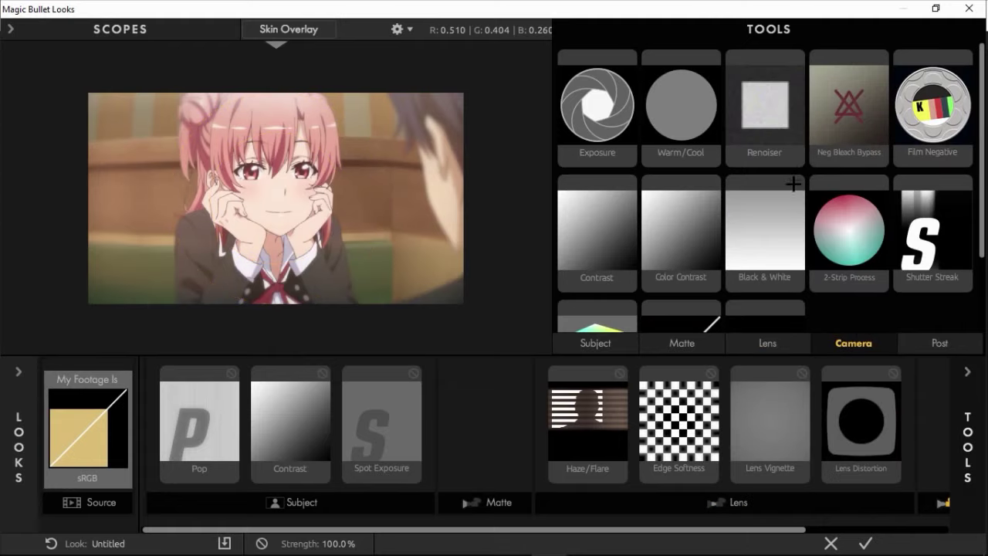
Add the Curves tool from the Post tools into the Post stage after HSL Colors
scroll(796, 205, "down", 2)
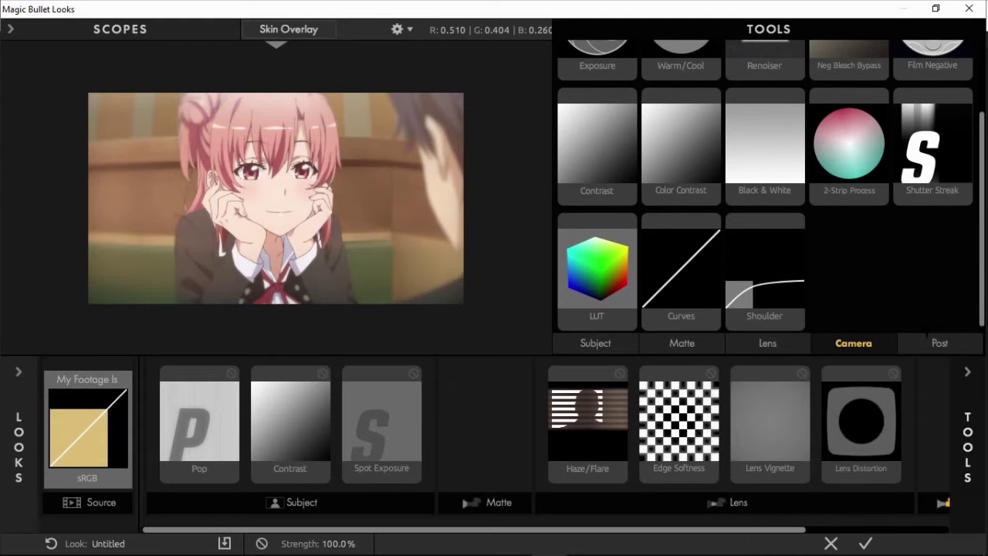
left_click(926, 338)
scroll(771, 186, "up", 2)
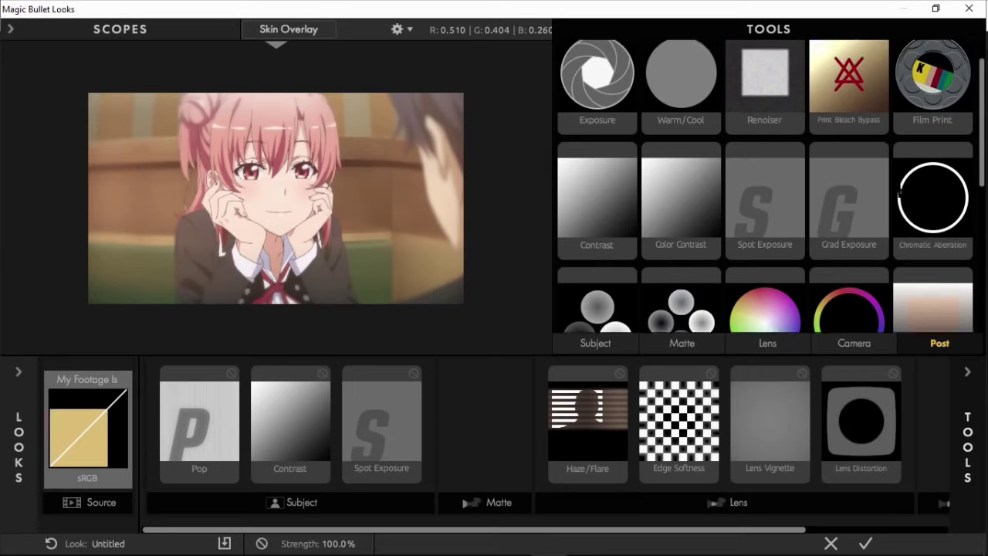
scroll(899, 188, "down", 4)
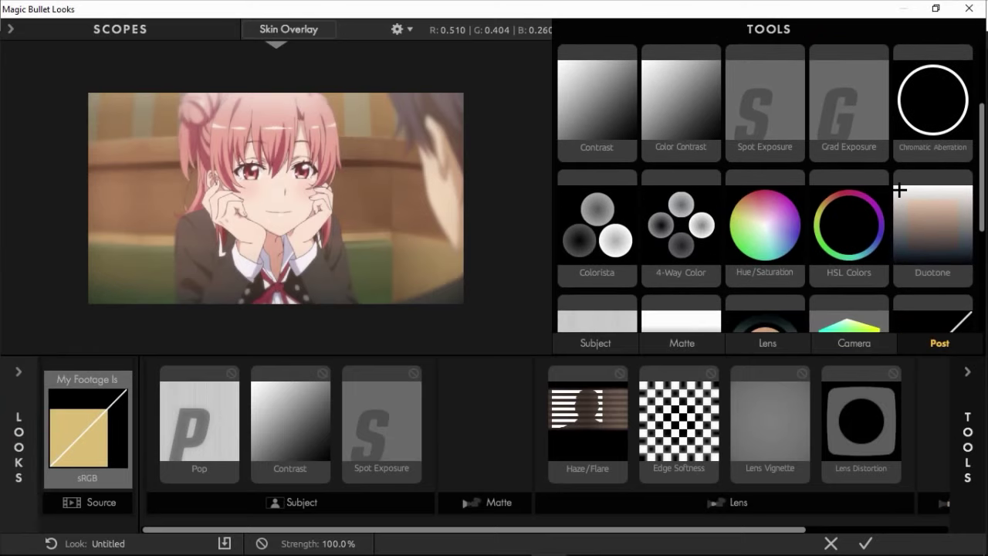
scroll(900, 190, "down", 1)
scroll(899, 189, "down", 2)
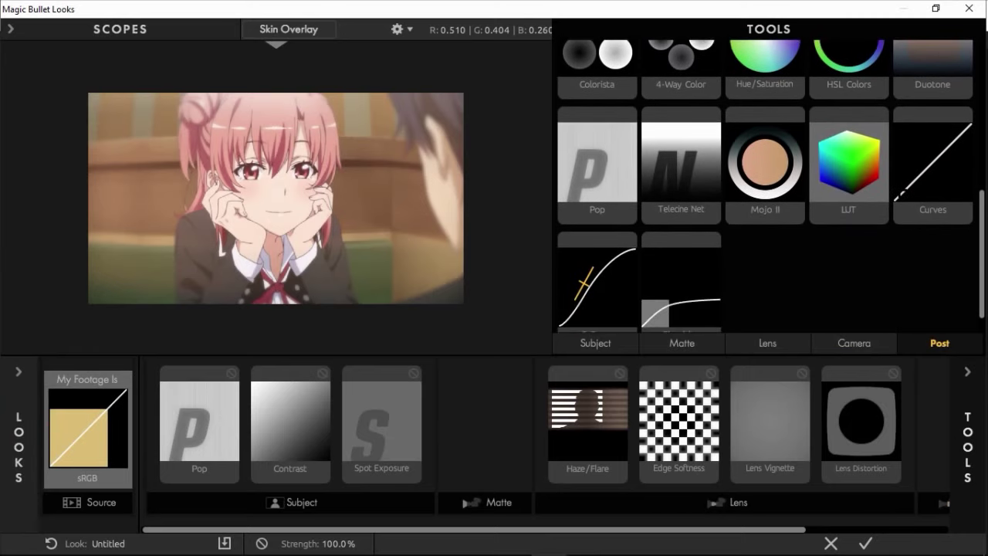
scroll(852, 174, "up", 2)
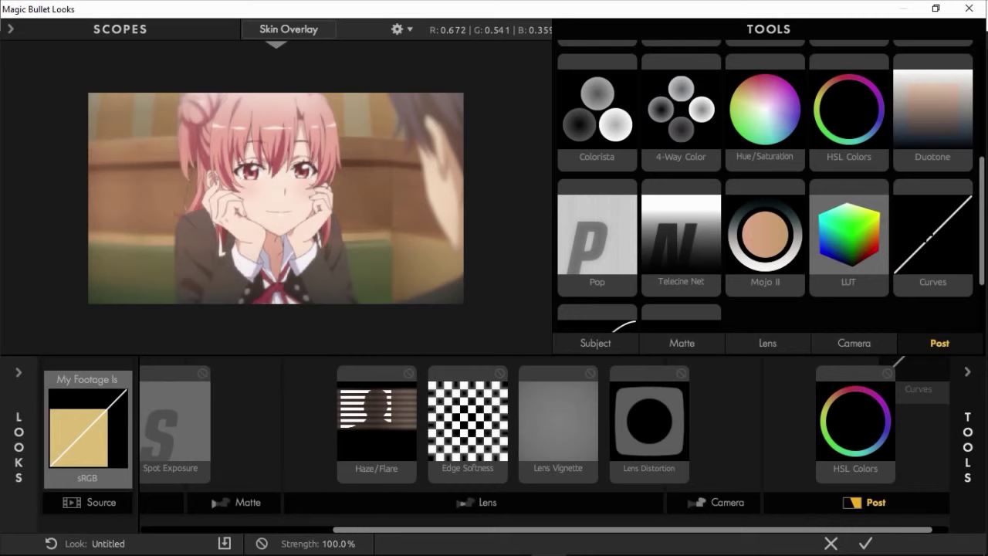
left_click_drag(927, 241, 899, 401)
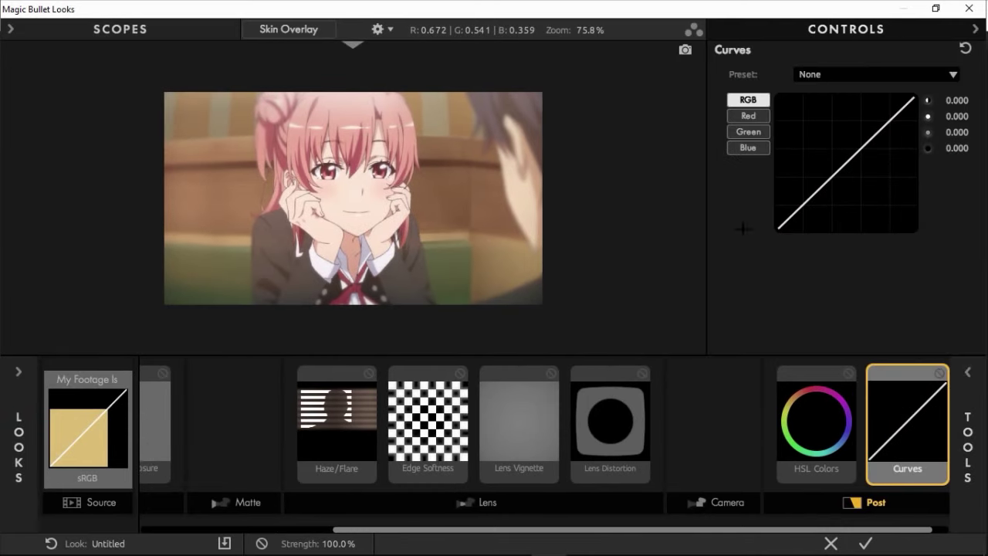
scroll(382, 406, "up", 2)
scroll(382, 406, "up", 1)
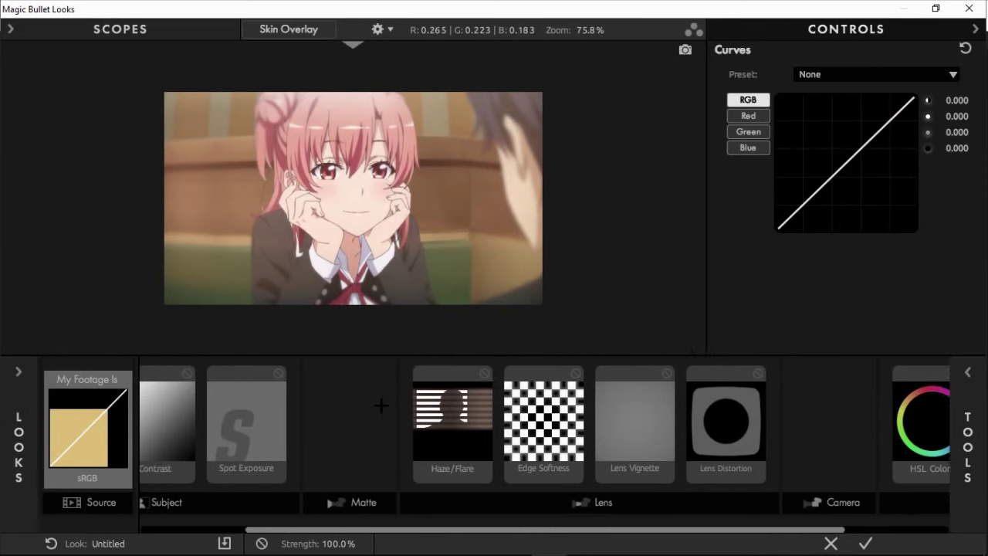
scroll(382, 406, "up", 1)
scroll(382, 406, "up", 1)
scroll(382, 406, "up", 1)
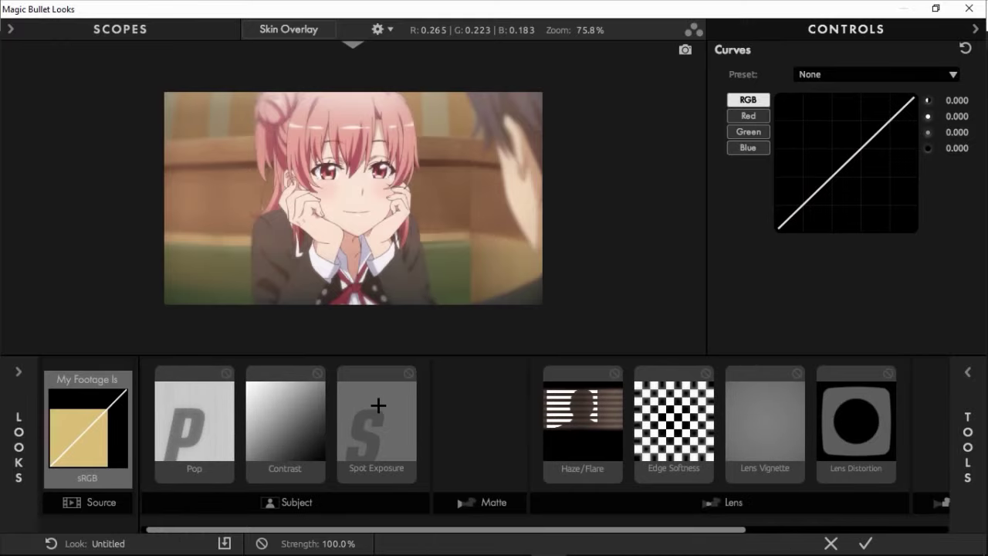
scroll(202, 453, "up", 1)
Set the Pop amount to +85%
left_click(202, 454)
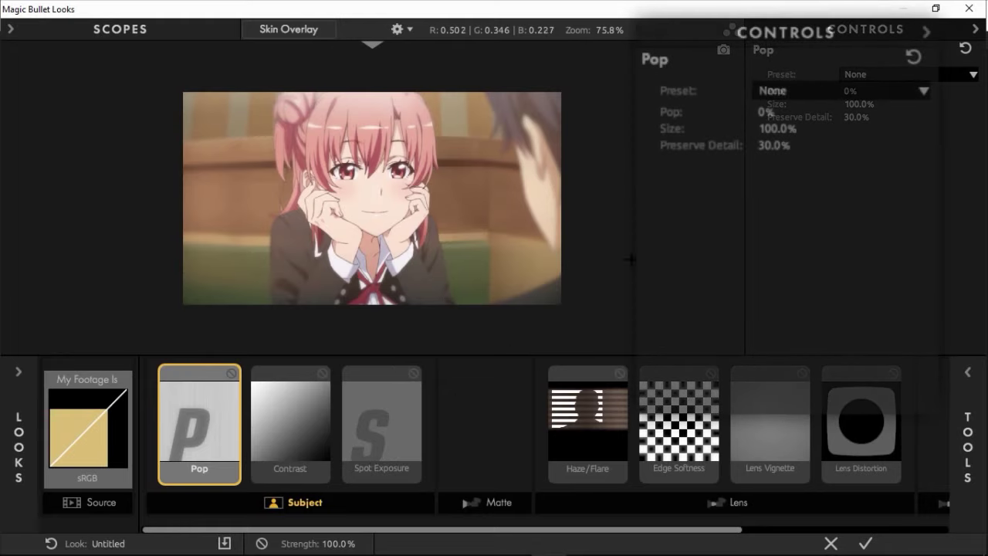
left_click(764, 112)
type("85")
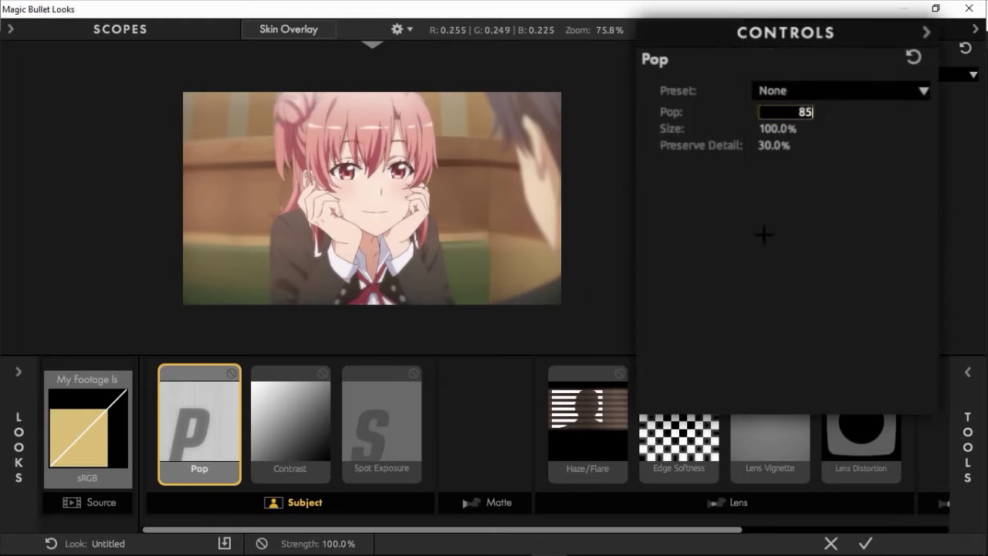
key("Return")
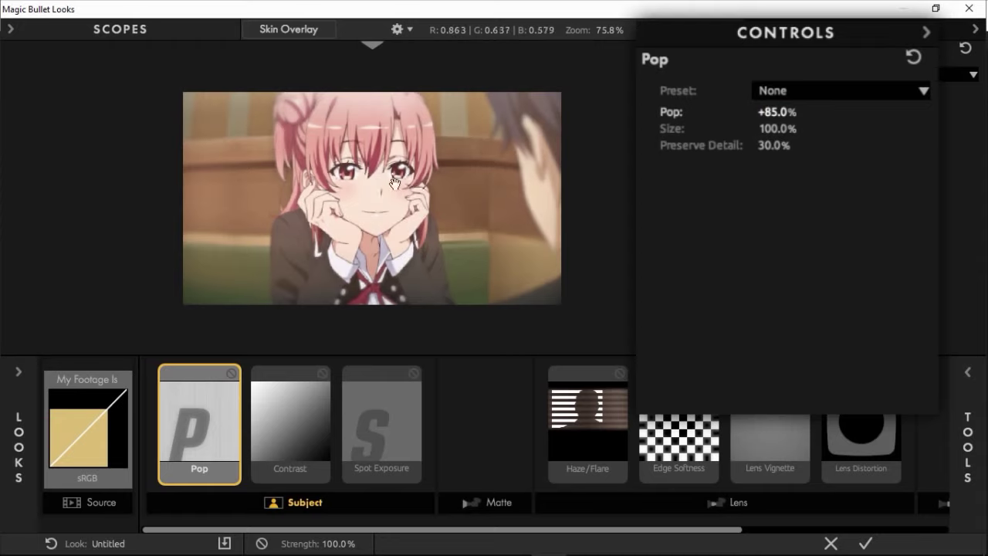
Set the Contrast tool to +0.300 with a Pivot of 0.850
left_click(311, 404)
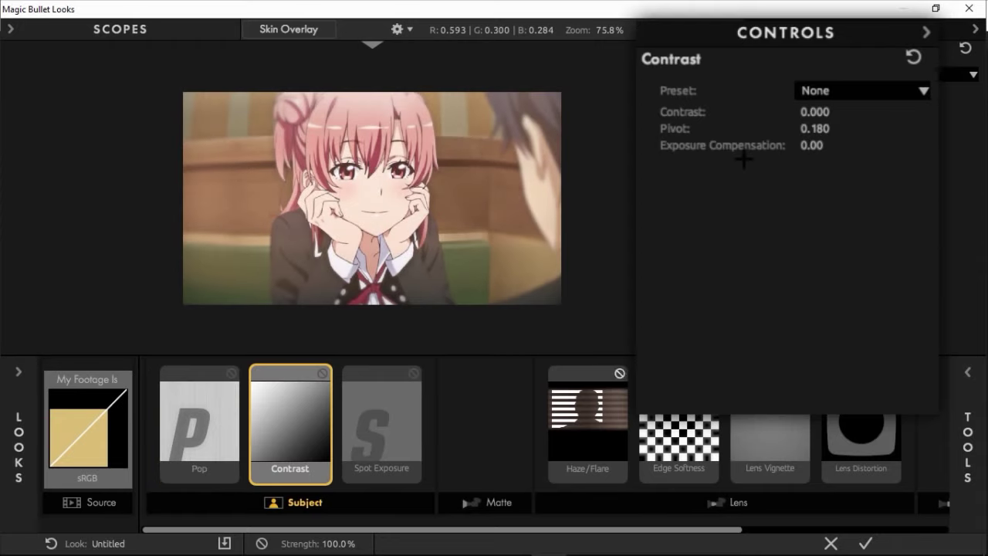
left_click_drag(810, 112, 830, 112)
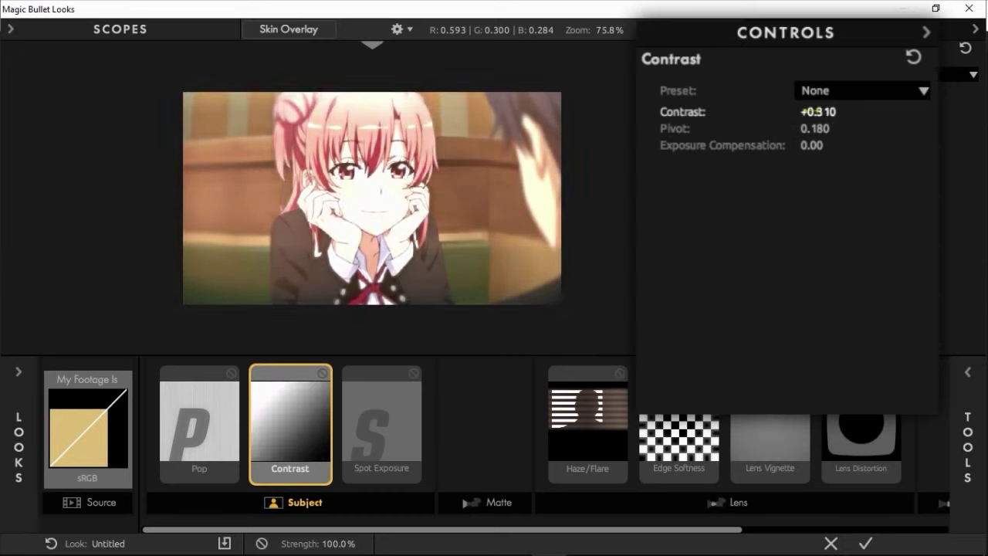
left_click(815, 111)
key("Right")
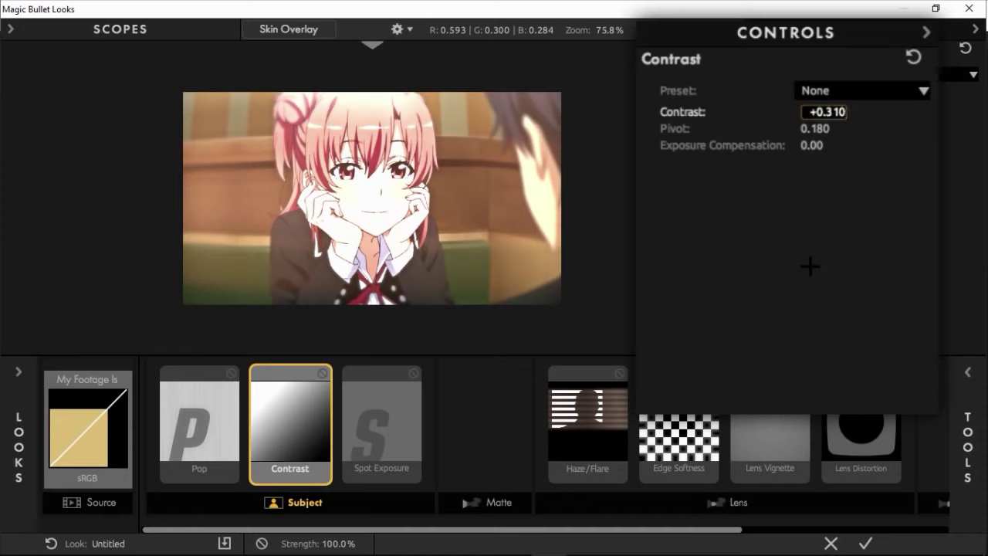
key("BackSpace")
key("BackSpace")
key("Return")
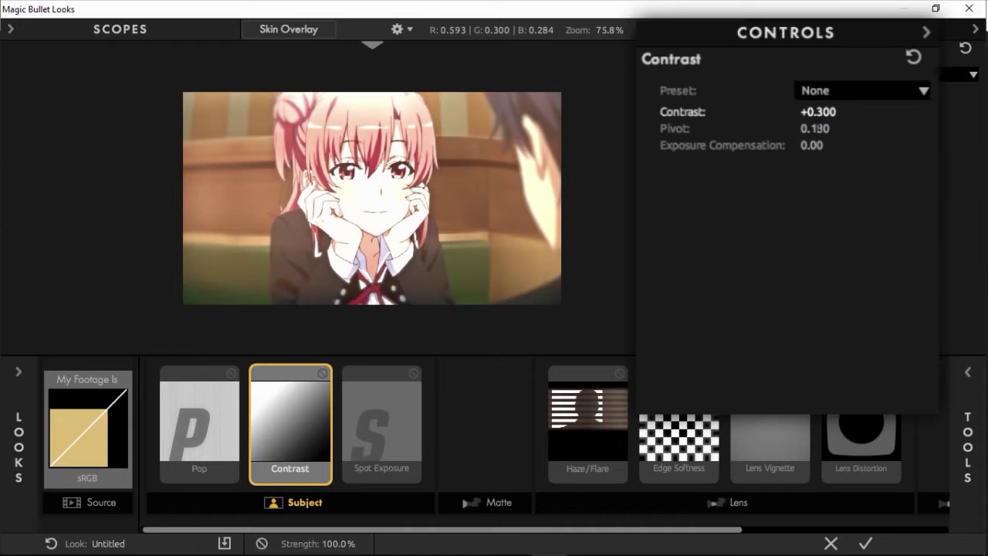
left_click(817, 128)
key("Right")
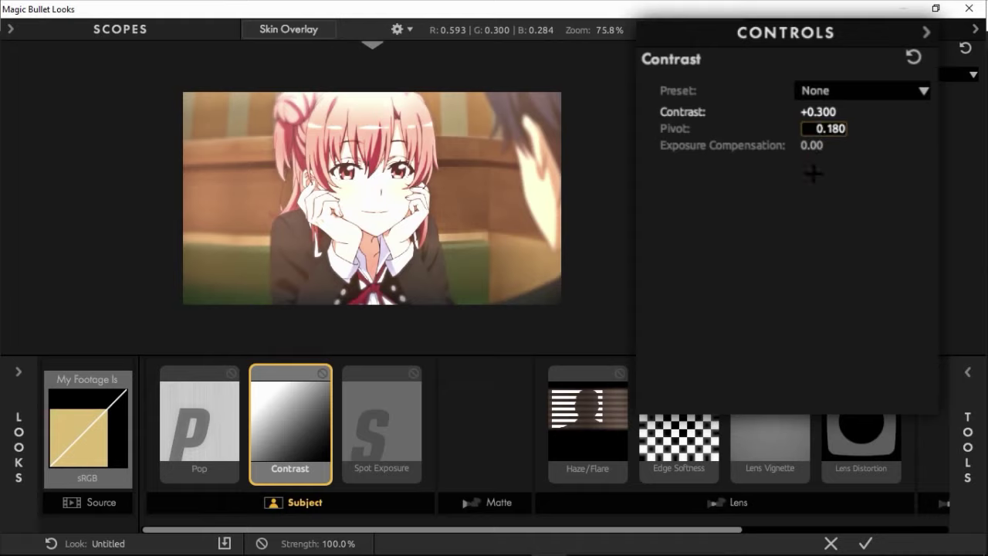
key("BackSpace")
key("BackSpace")
key("BackSpace")
type("50")
key("Return")
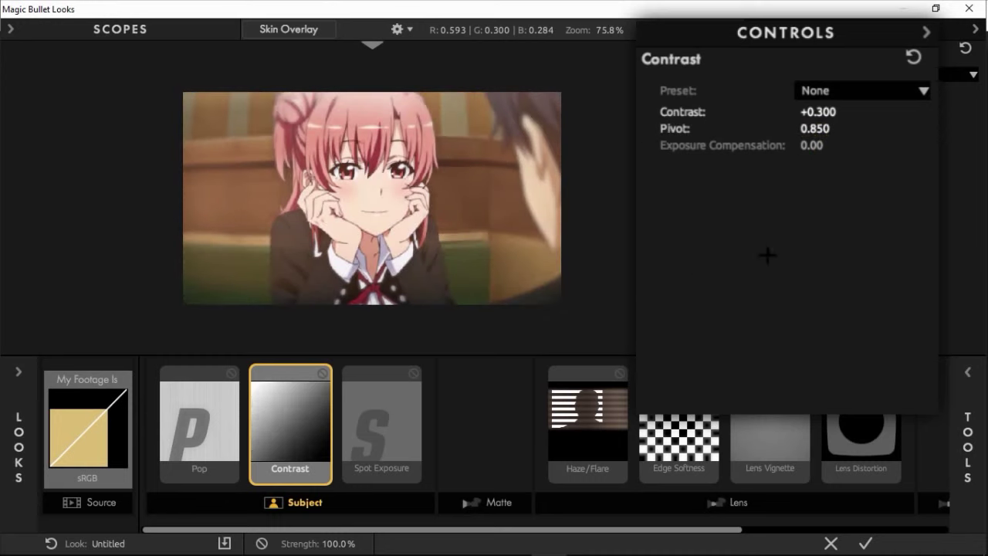
left_click(373, 411)
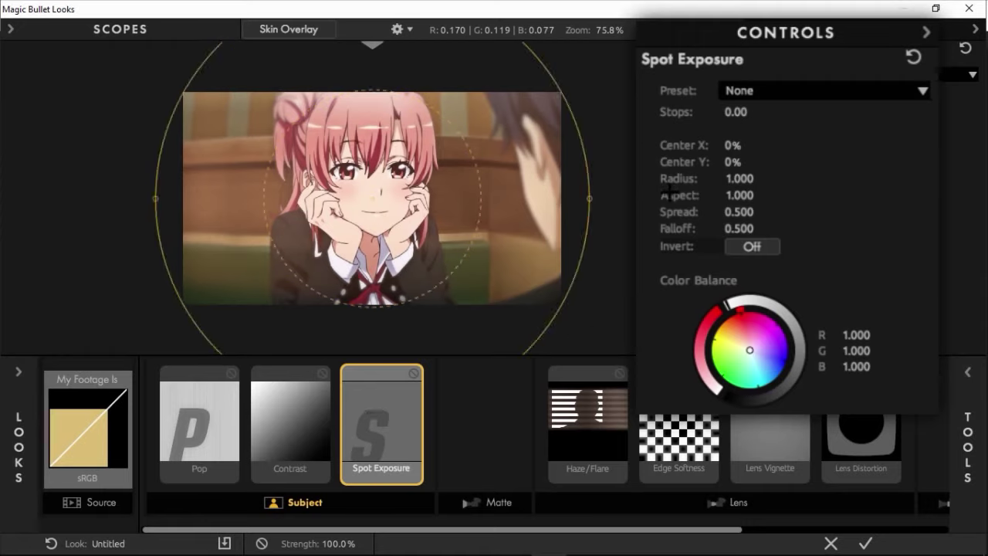
Set Spot Exposure Stops to +1.00
mouse_move(739, 113)
left_mouse_down()
mouse_move(779, 112)
mouse_move(760, 113)
left_mouse_up()
double_click(739, 112)
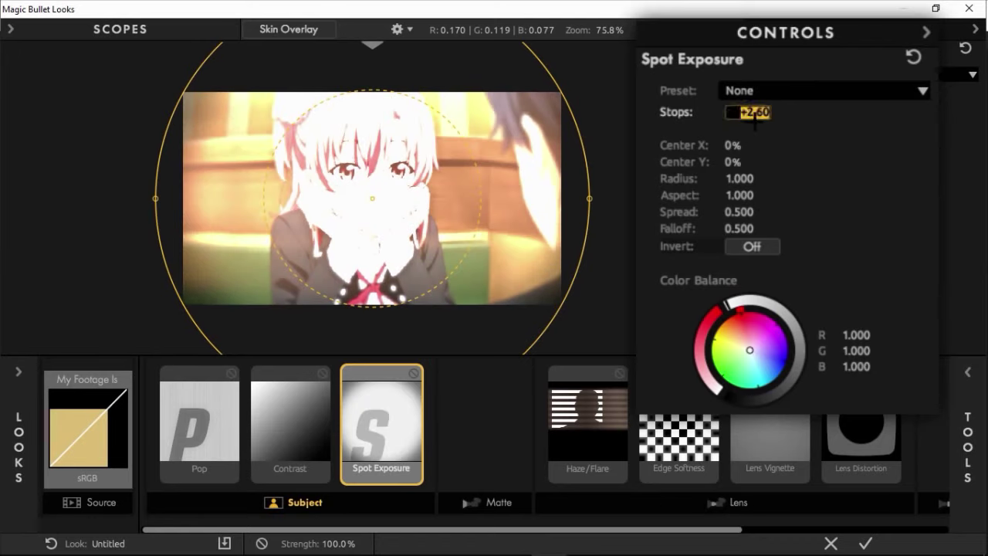
type("1")
key("Return")
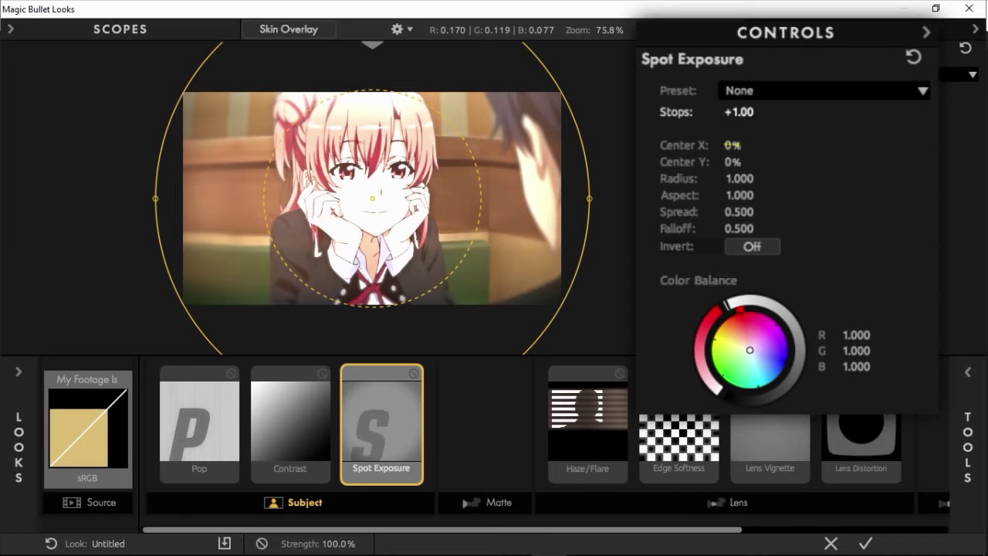
Move the exposure spot to the top of the frame and enlarge its radius to 1.028
double_click(732, 145)
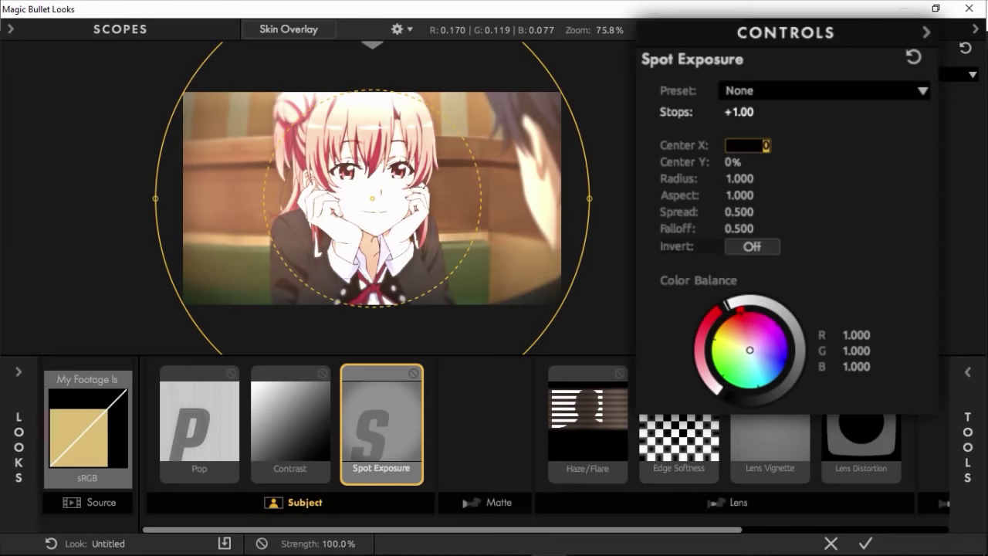
type("-1.2")
key("Return")
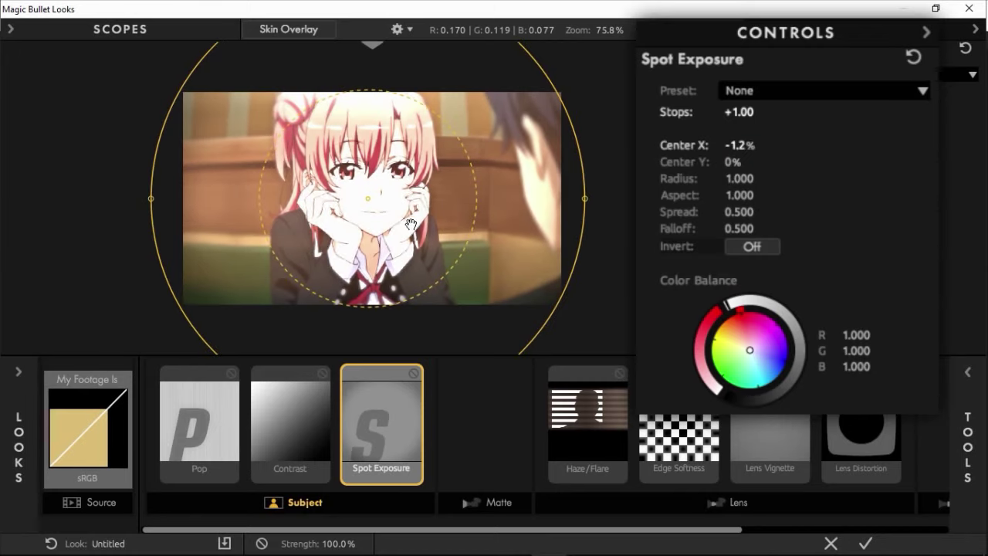
left_click_drag(406, 225, 415, 223)
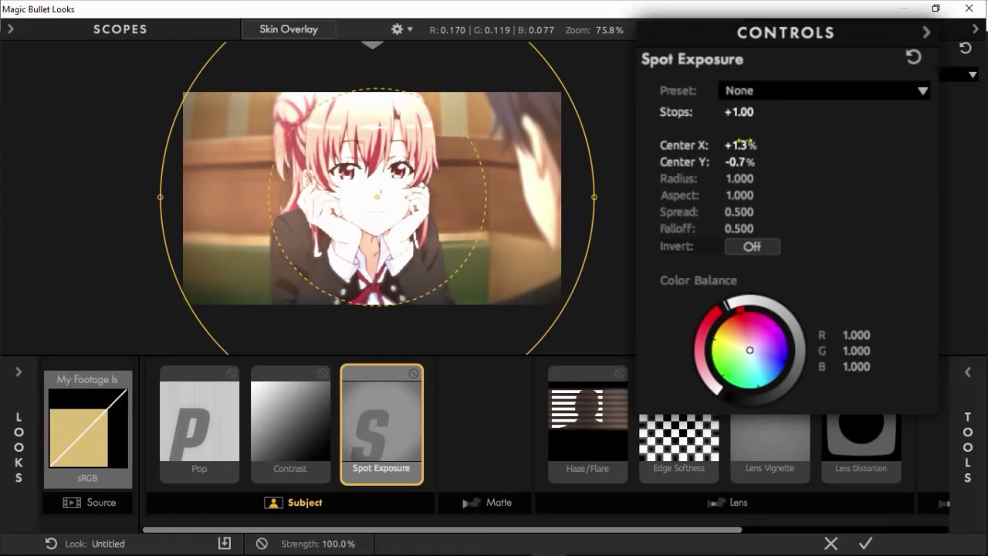
double_click(740, 145)
type("0")
key("Return")
left_click_drag(413, 306, 419, 135)
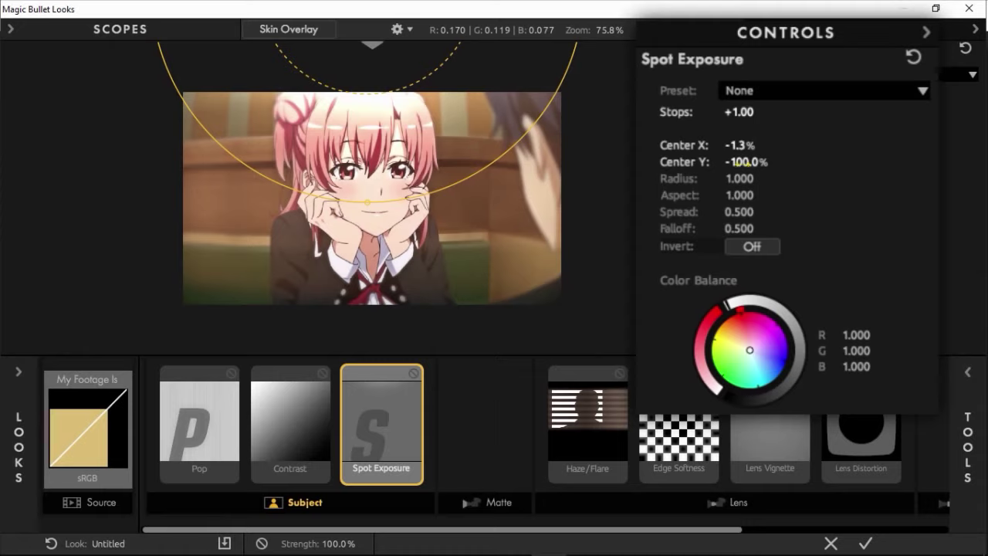
left_click_drag(737, 178, 747, 178)
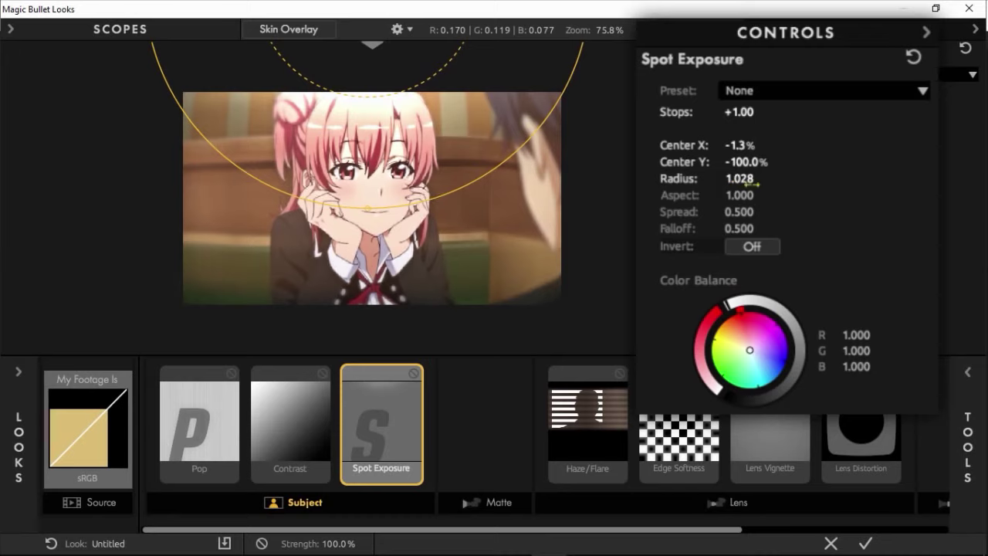
Set the spot's Center Y to -91% and its radius to 0.675
left_click(739, 162)
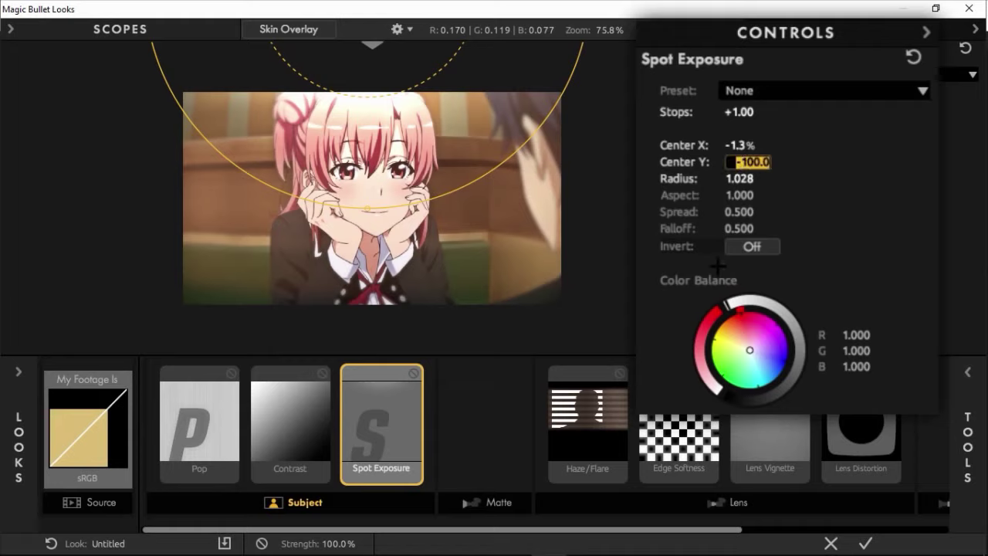
type("-91")
key("Return")
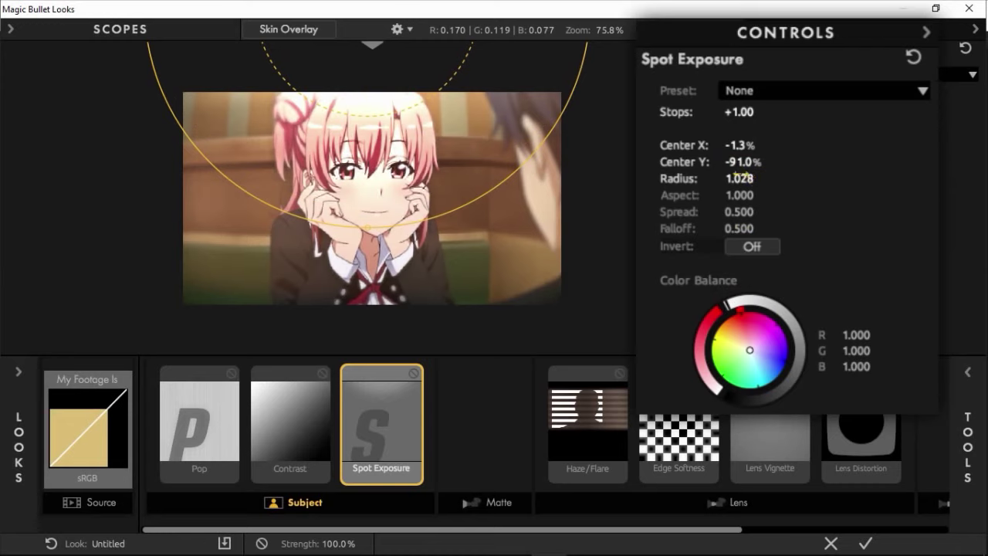
left_click(739, 177)
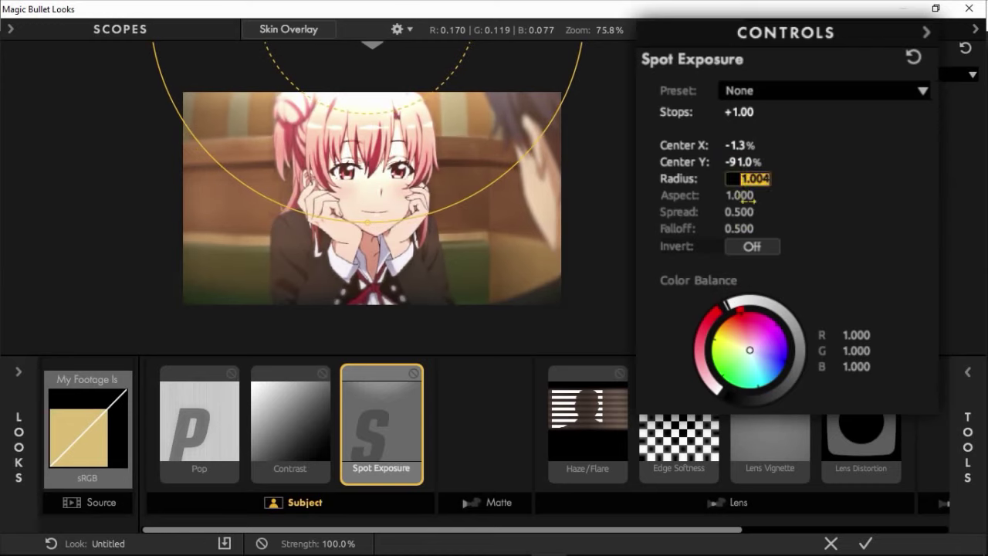
type("0.")
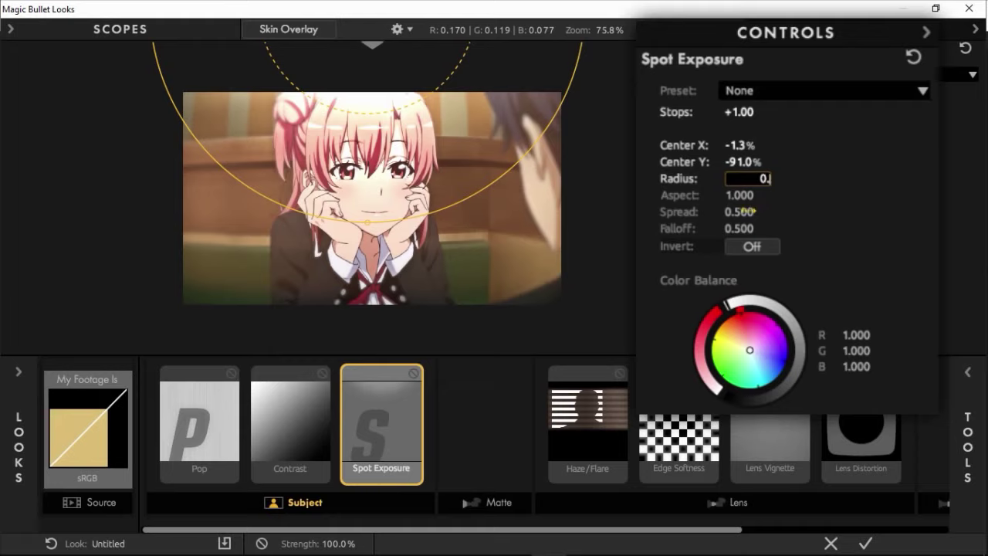
type("6")
type("75")
key("Return")
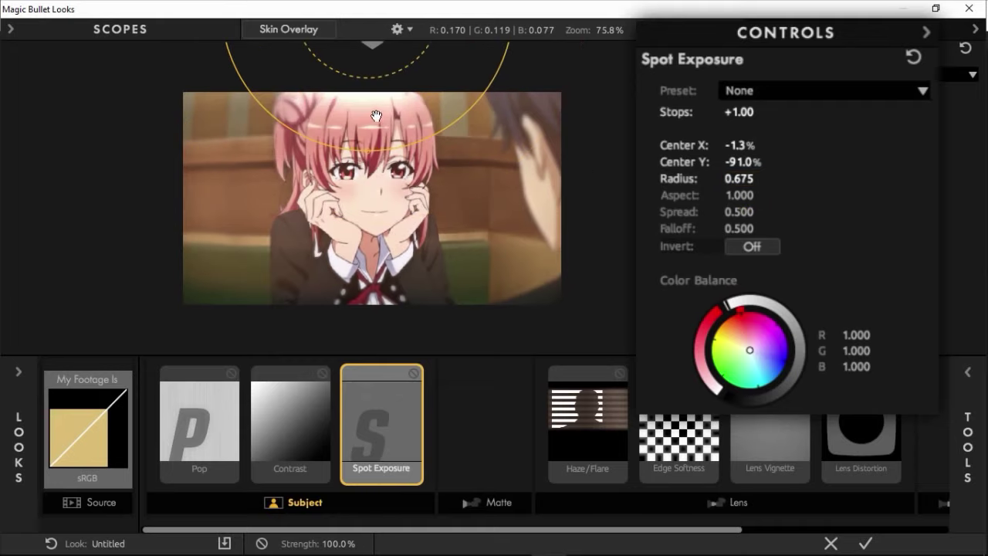
left_click_drag(376, 116, 377, 124)
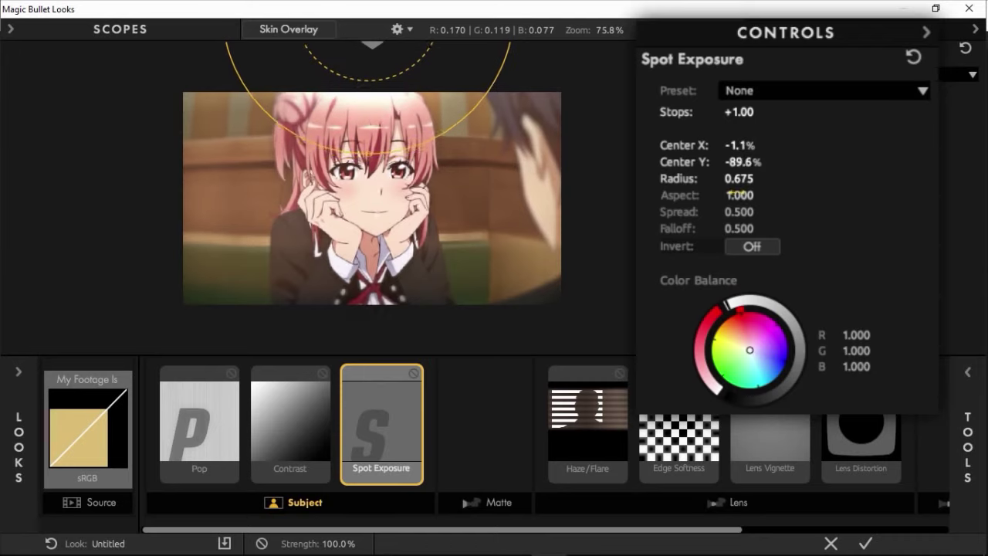
Set the spot aspect to 1.715, nudge the spot higher, and deselect Spot Exposure
left_click(738, 195)
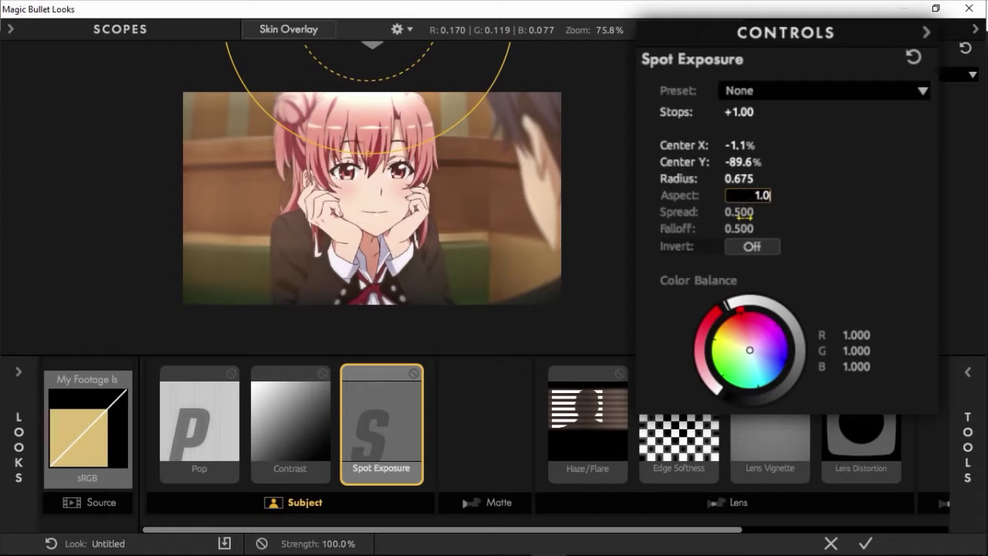
type(".71")
type("5")
key("Return")
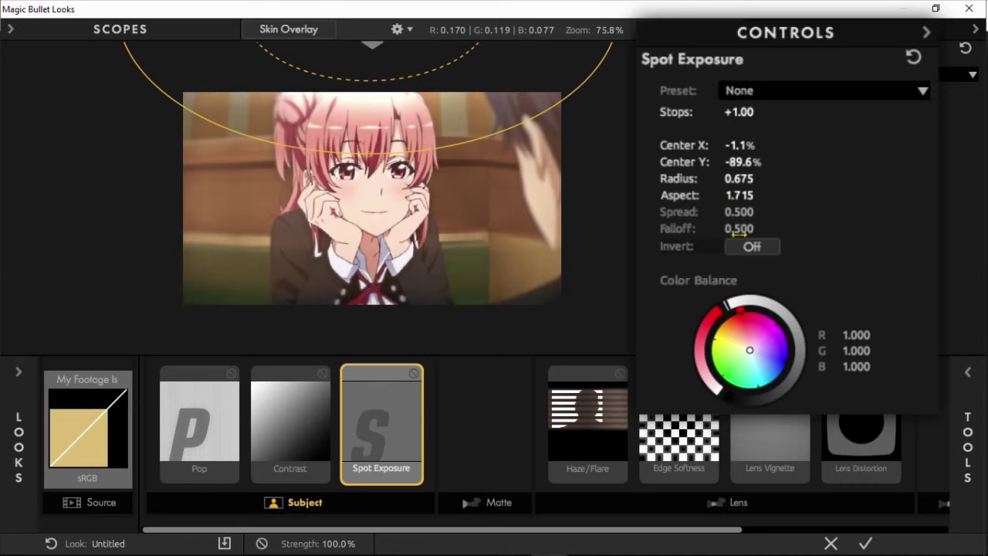
left_click_drag(440, 118, 441, 150)
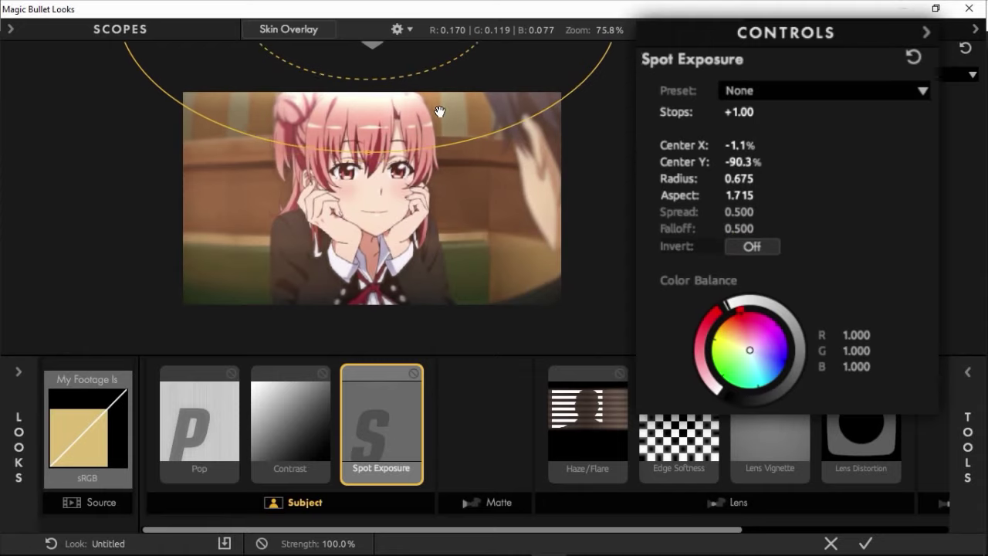
left_click(492, 423)
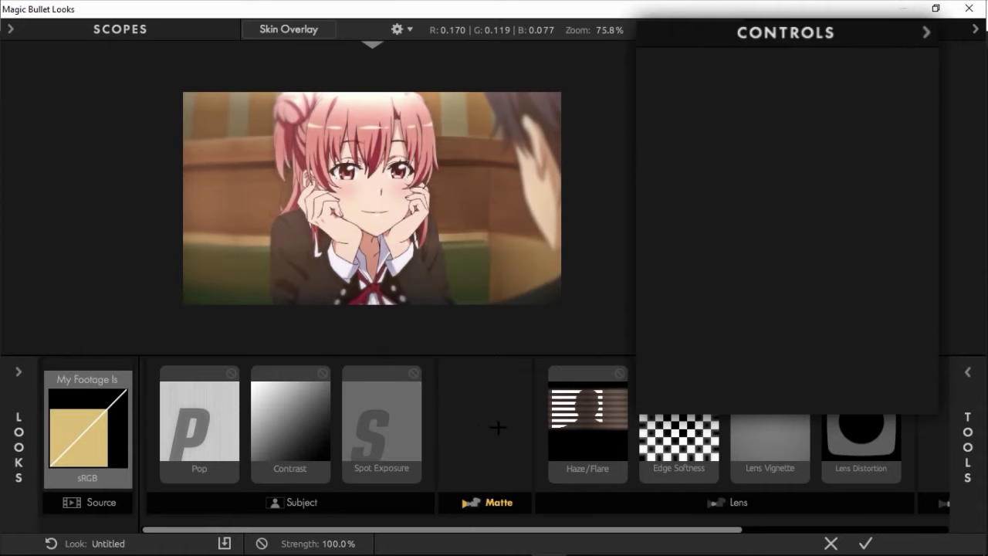
Give Haze/Flare Spillage 10%, Reach 15% and Exposure +2.00
left_click(613, 413)
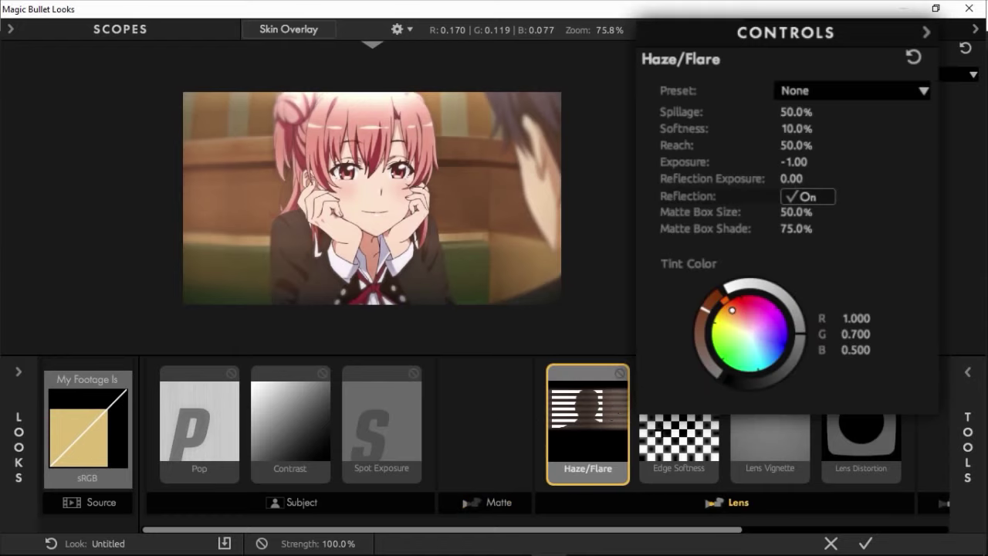
left_click(792, 112)
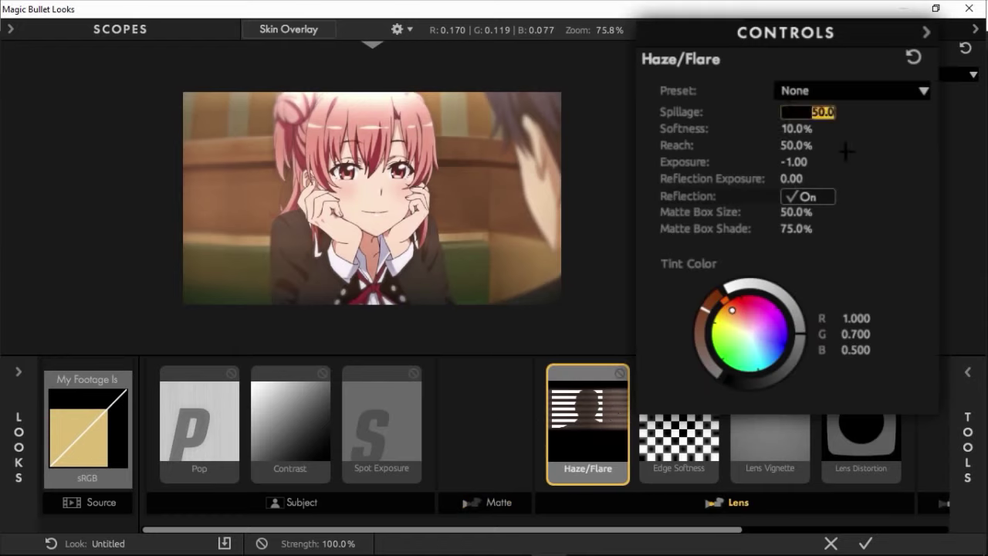
type("10")
key("Return")
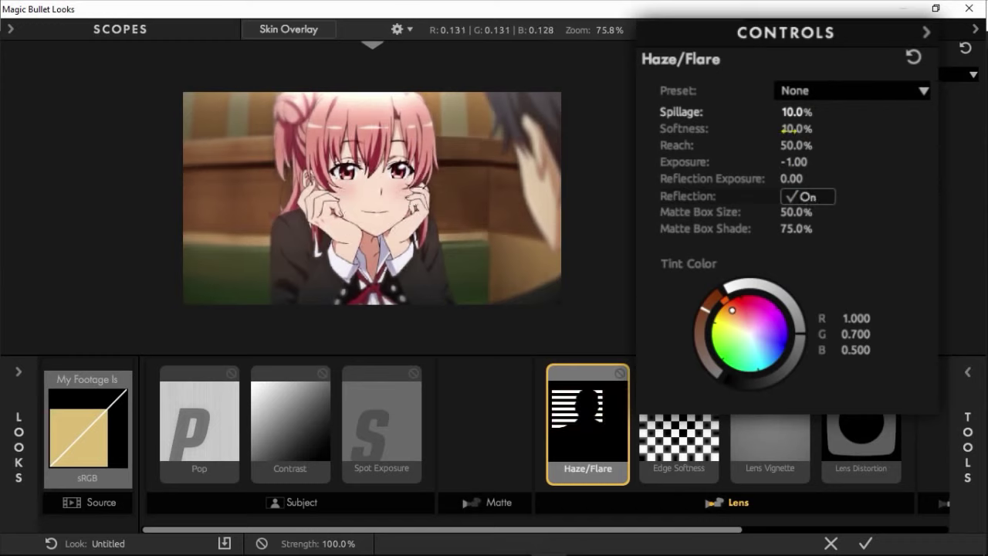
left_click(795, 146)
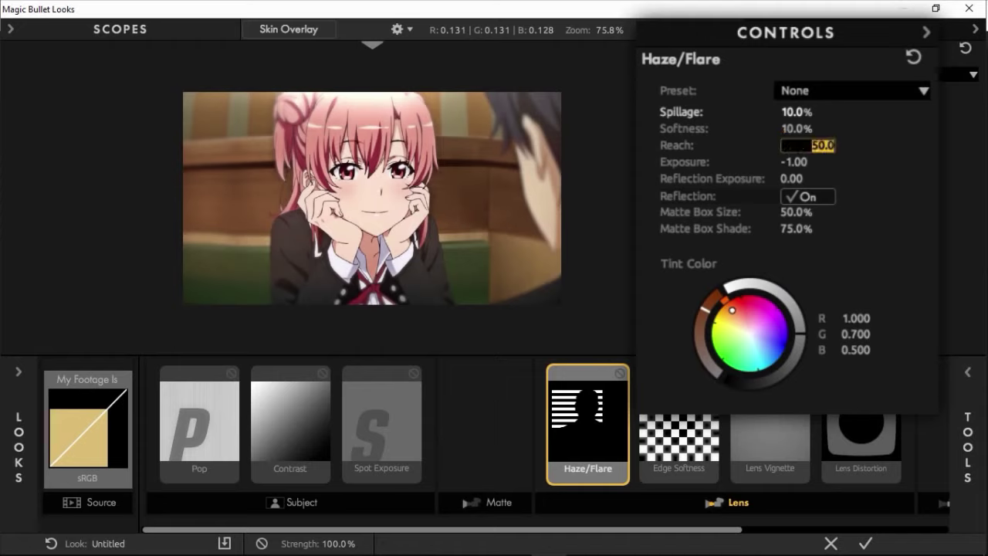
type("15")
key("Return")
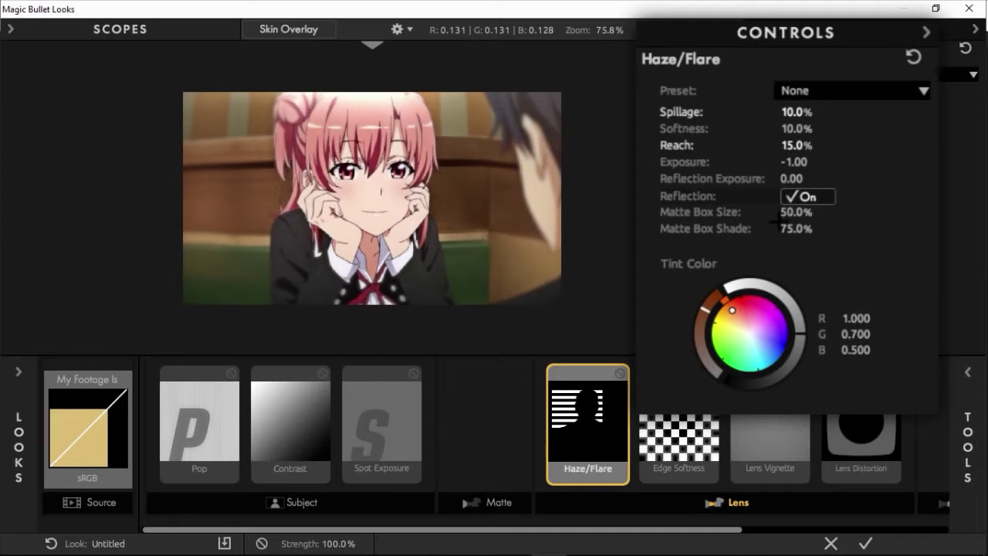
left_click(801, 162)
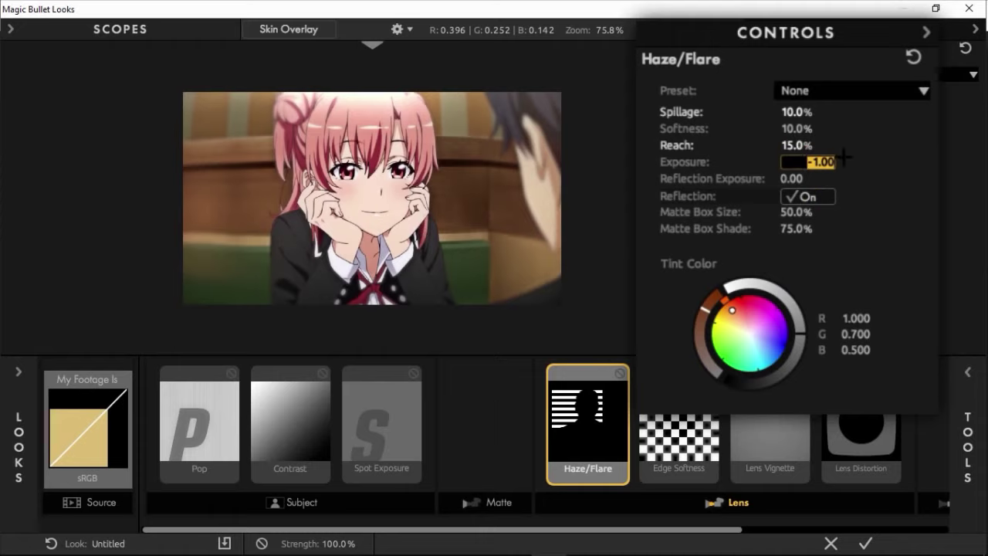
type("2")
key("Return")
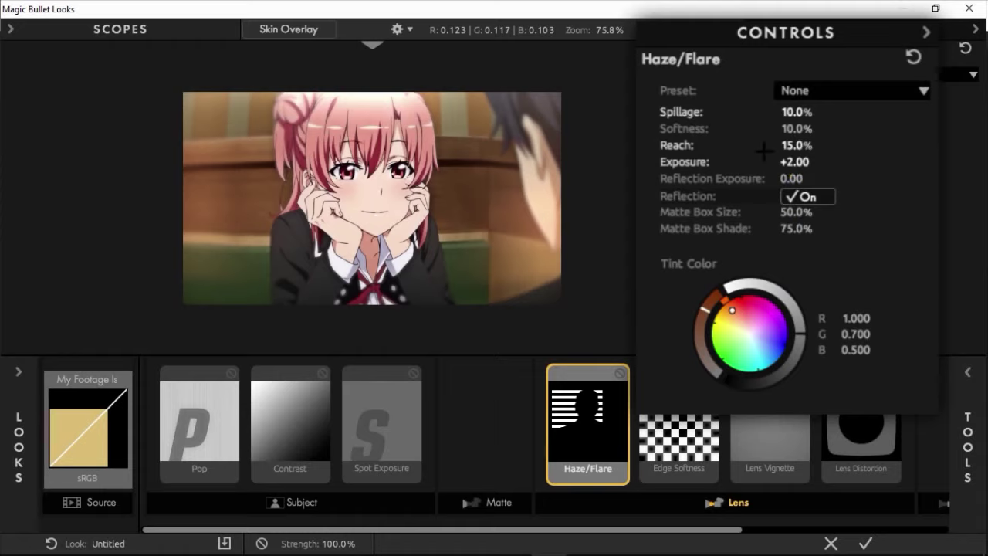
left_click(679, 440)
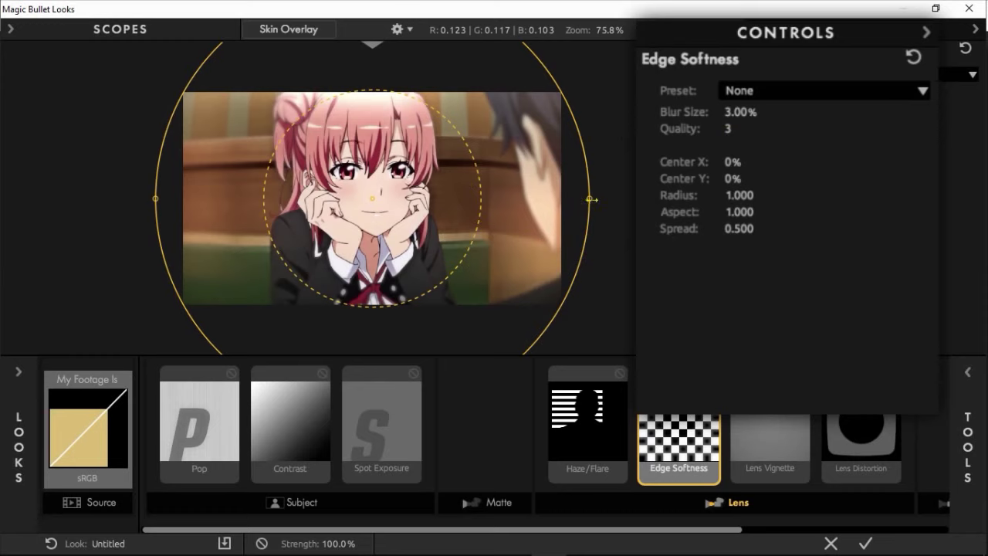
Widen the Edge Softness oval and give Lens Vignette size 50% and amount 75%
left_click_drag(591, 199, 664, 199)
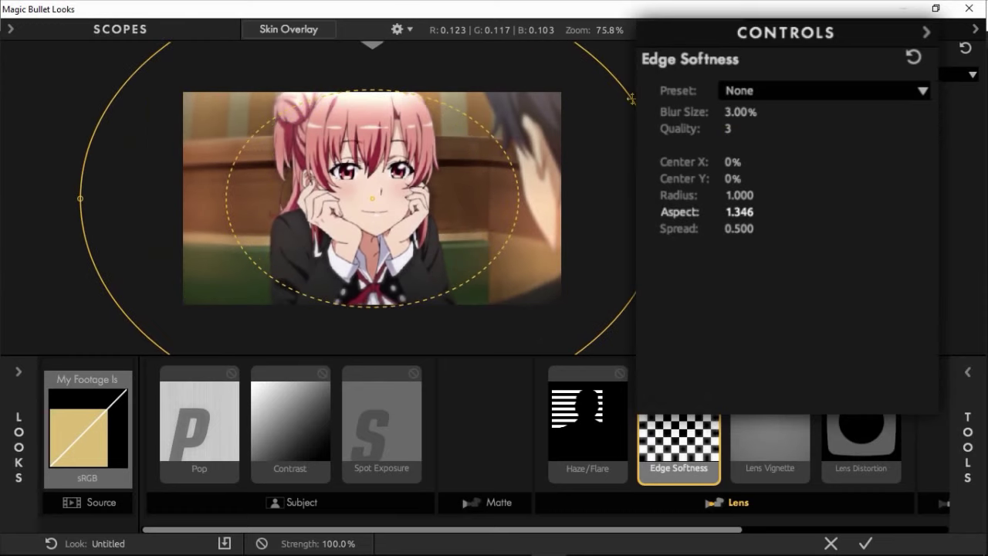
left_click_drag(625, 101, 692, 76)
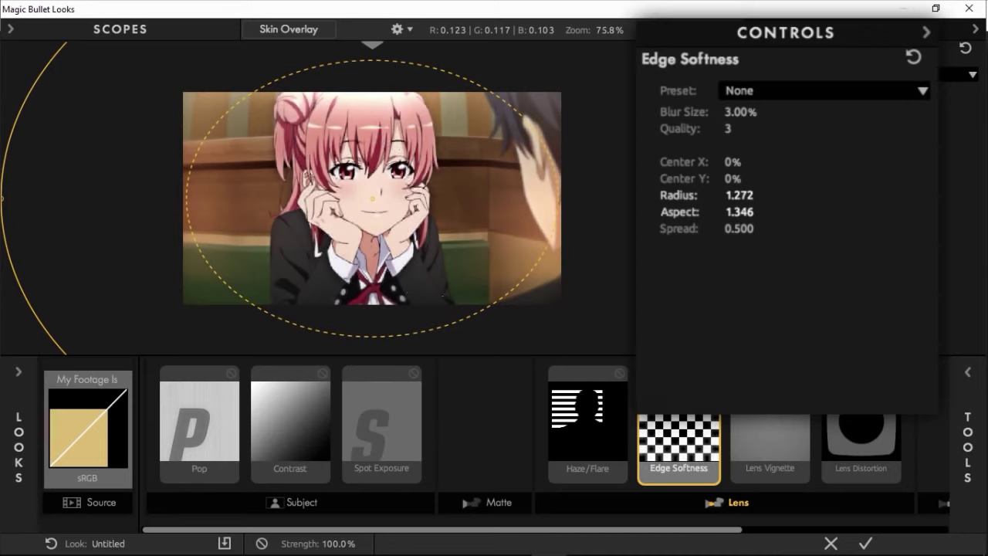
left_click(769, 440)
left_click_drag(746, 112, 818, 112)
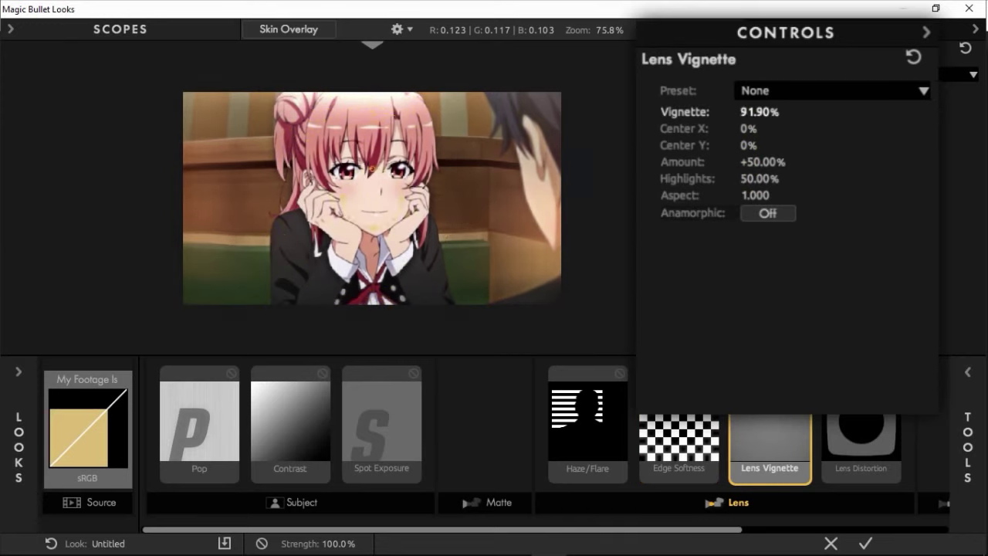
left_click(761, 112)
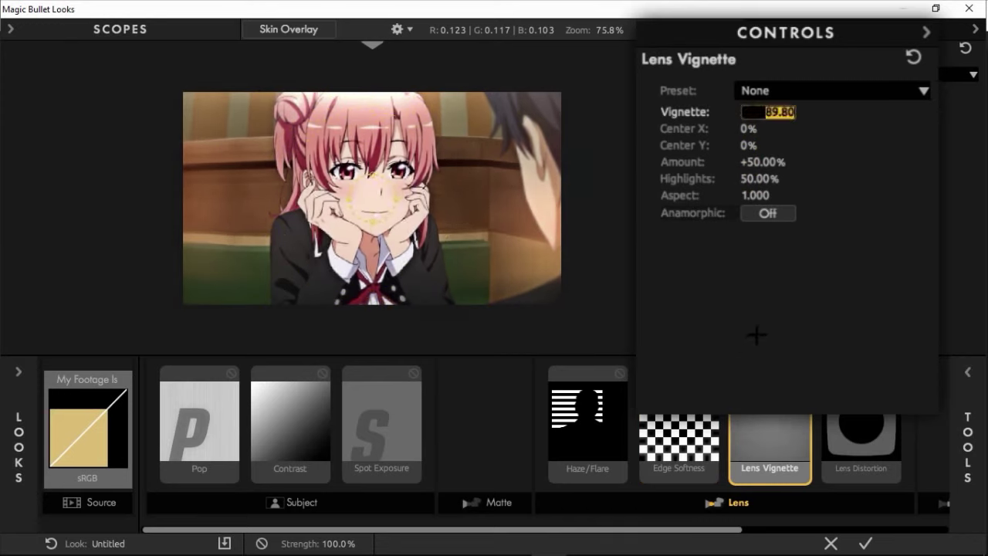
type("20")
key("BackSpace")
key("BackSpace")
type("5")
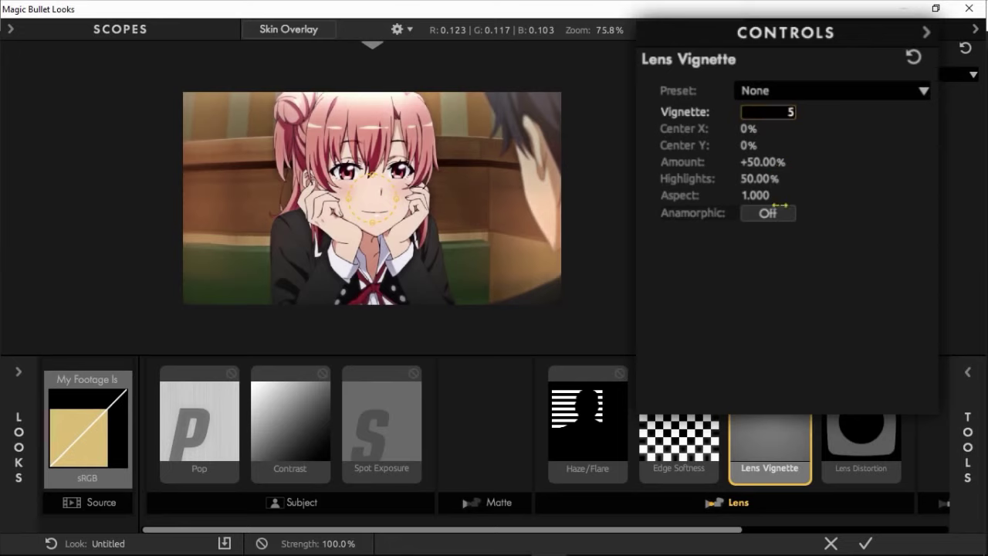
type("0")
key("Return")
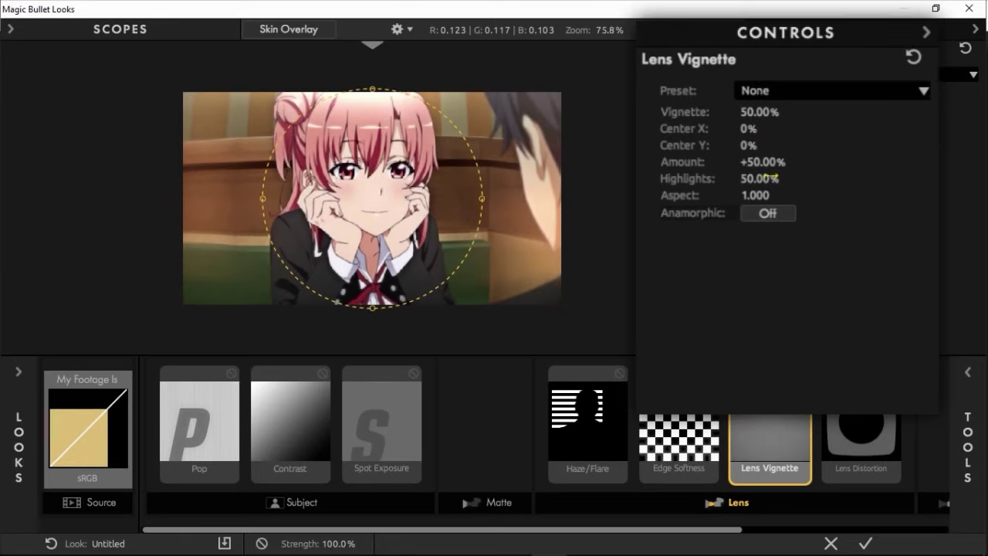
left_click_drag(771, 164, 795, 165)
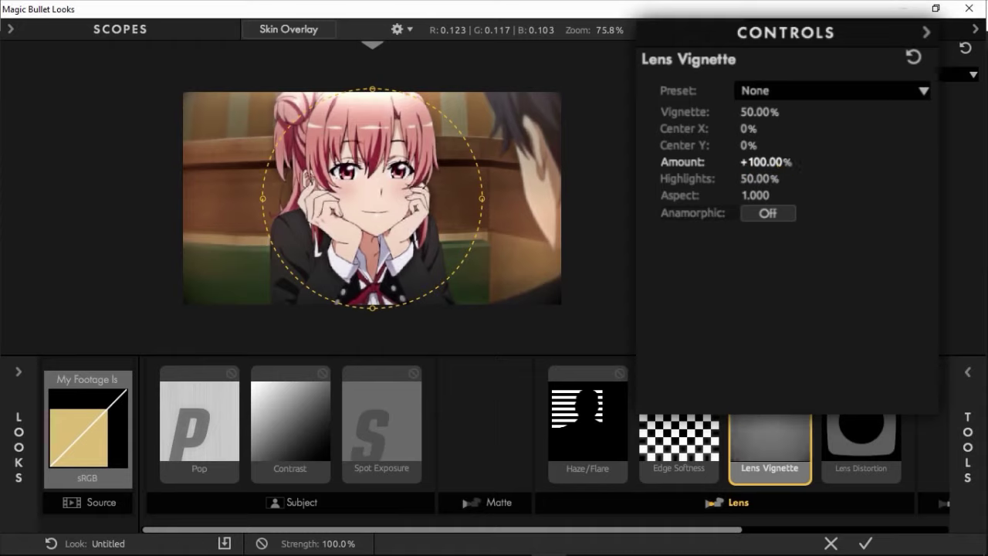
left_click(766, 162)
type("75")
key("Return")
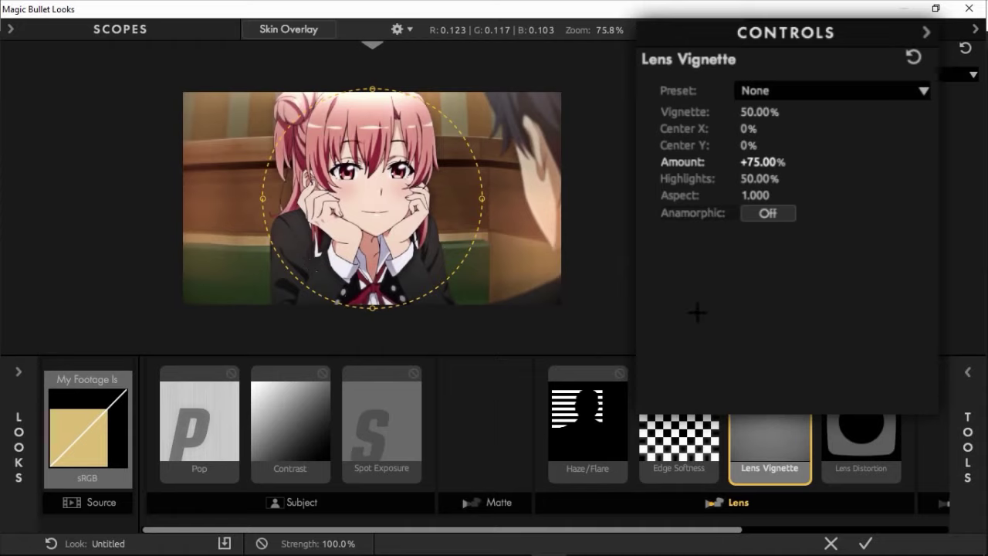
Set Lens Distortion to -10%
left_click(861, 444)
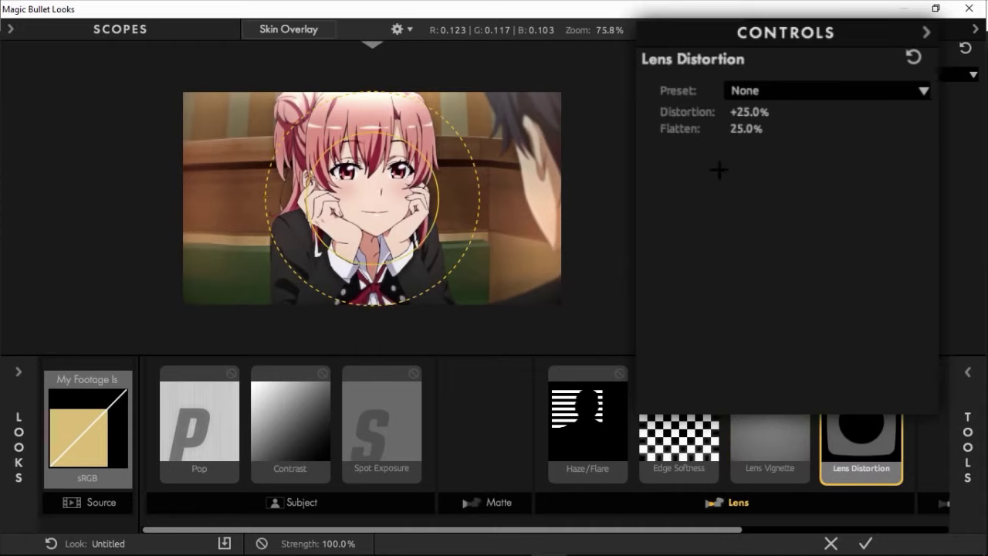
left_click(747, 113)
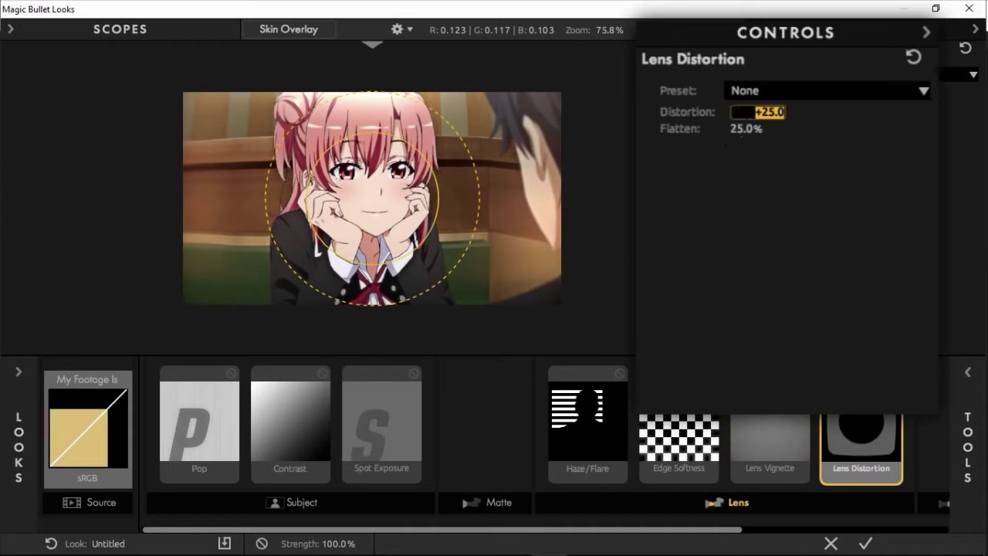
type("-")
type("10")
key("Return")
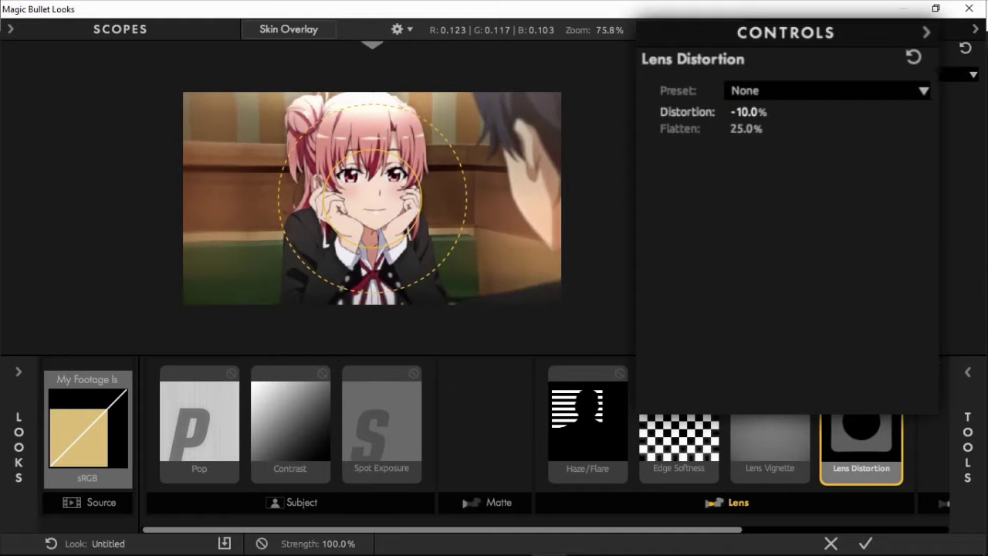
left_click(707, 433)
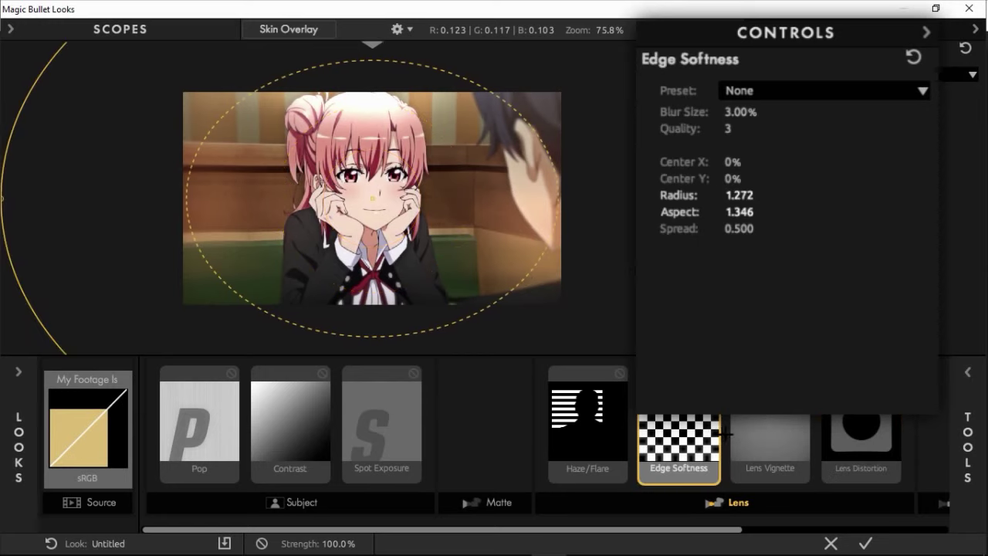
scroll(699, 432, "down", 5)
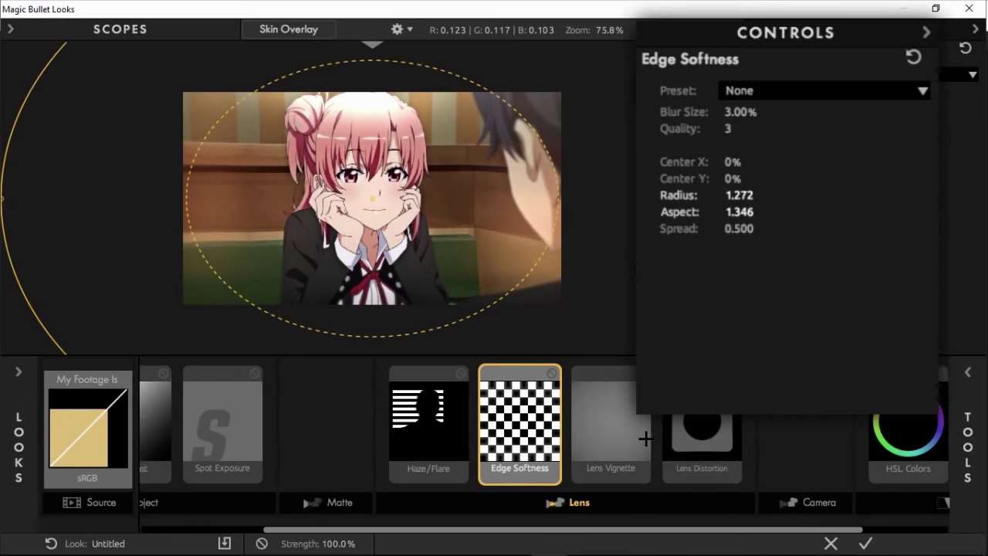
In HSL Colors, saturate reds +19.2% and oranges +15.8%, and shift orange hue -40.3%
left_click(836, 436)
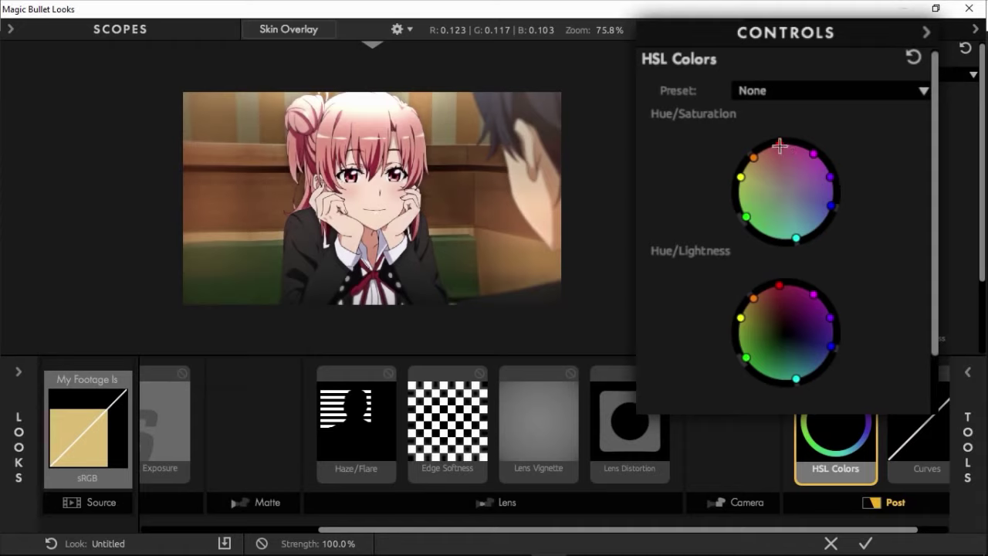
left_click_drag(780, 144, 779, 139)
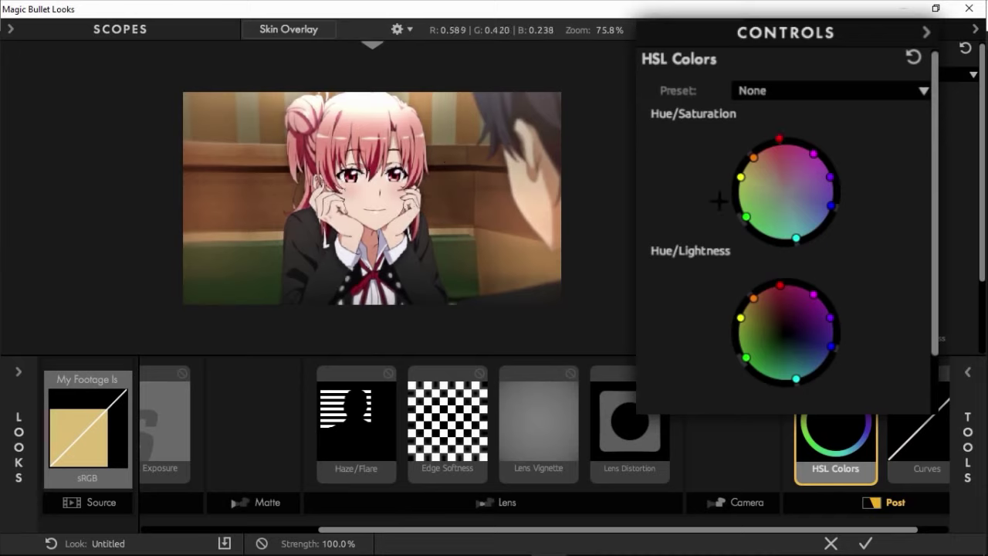
left_click_drag(750, 158, 760, 145)
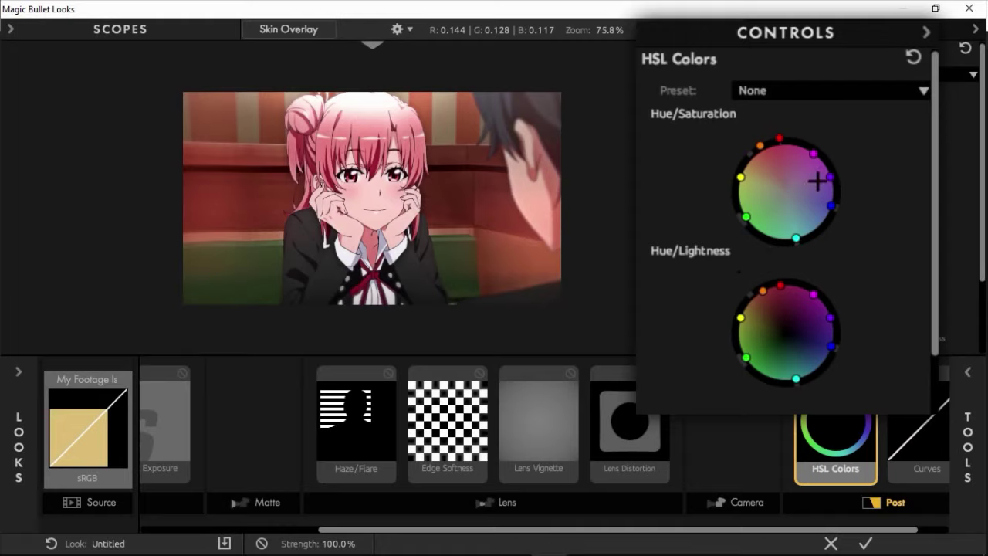
left_click(815, 152)
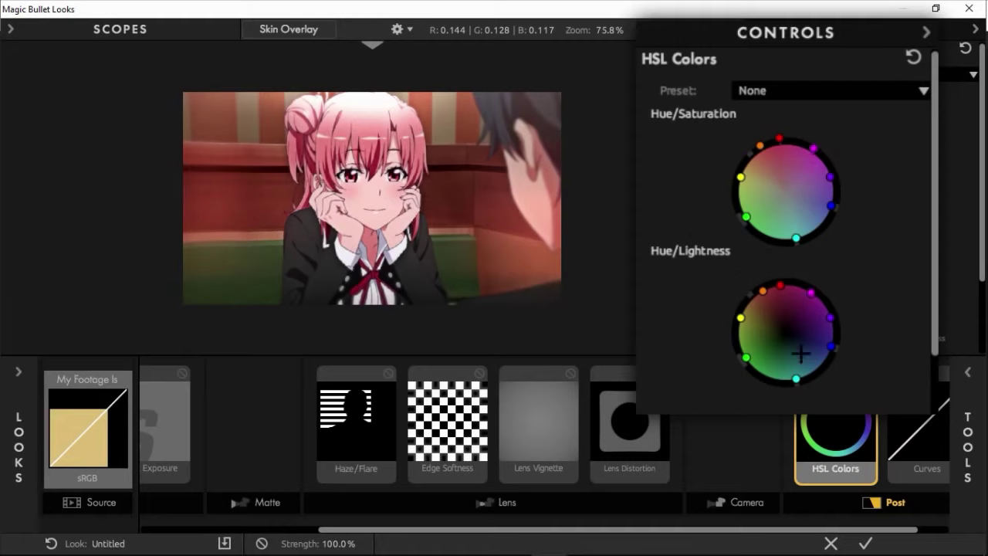
scroll(726, 344, "down", 2)
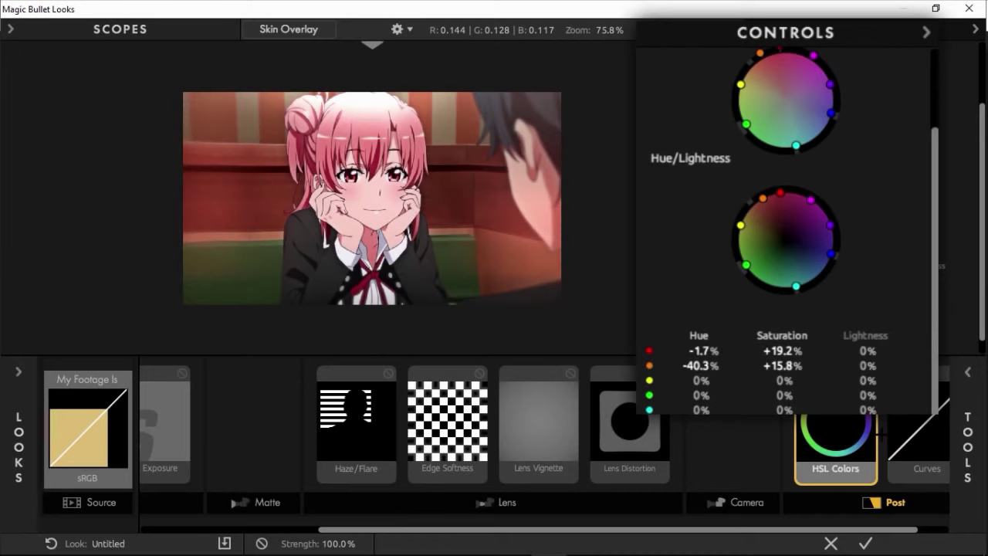
left_click(914, 440)
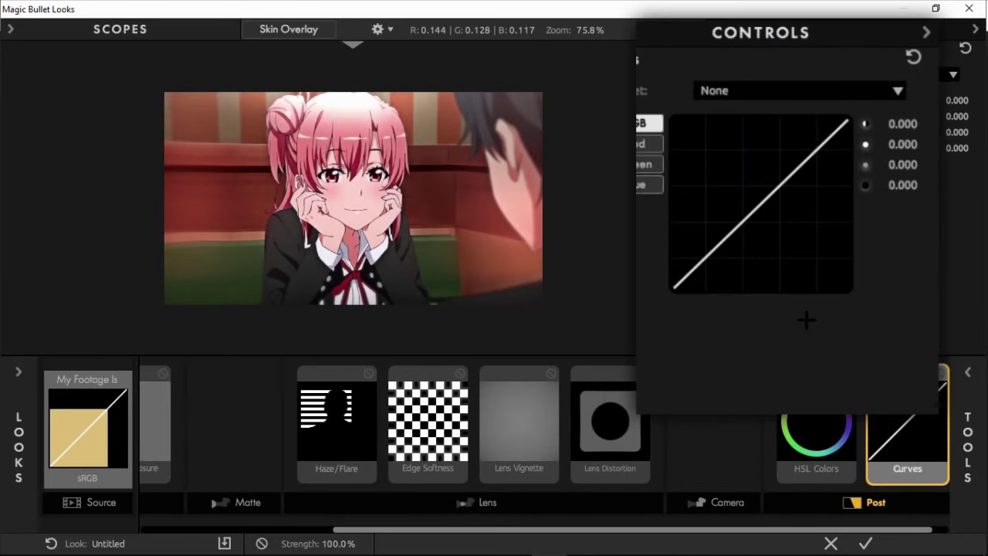
Raise the RGB curve's highlights to +0.390, bending it into a contrast-boosting S
left_click_drag(501, 193, 533, 193)
mouse_move(902, 124)
left_mouse_down()
mouse_move(934, 124)
mouse_move(900, 124)
left_mouse_up()
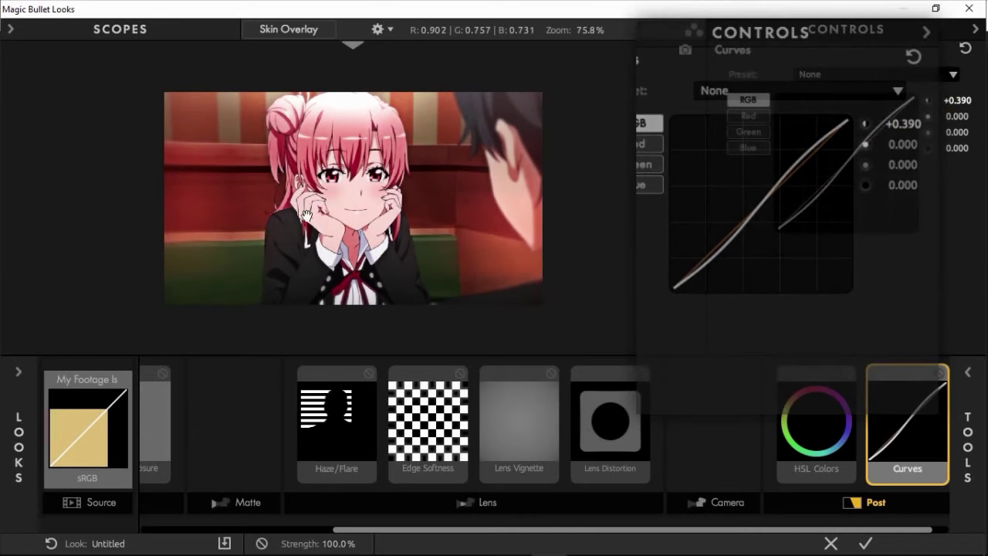
left_click(236, 424)
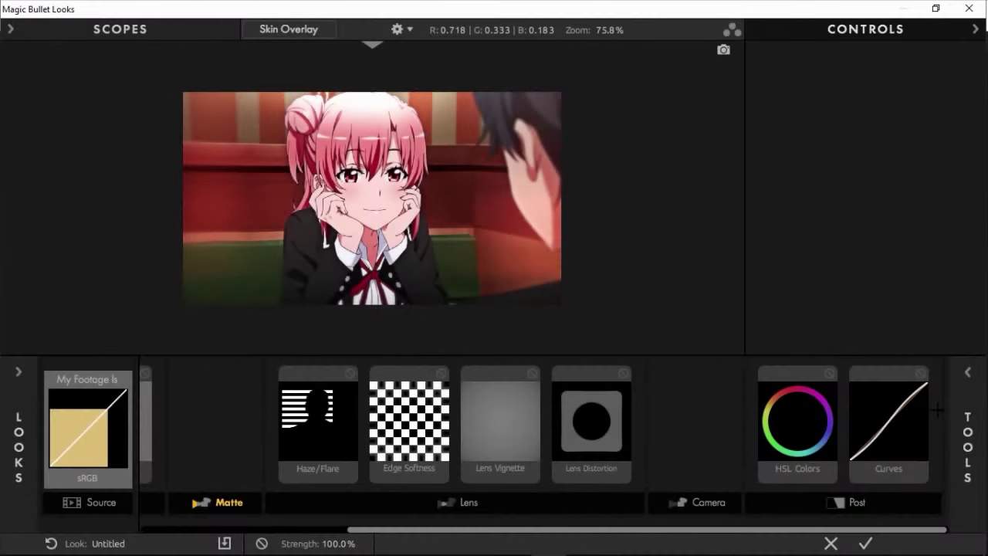
Add Neg Bleach Bypass from the Camera tools to the Camera stage
left_click(965, 410)
left_click(859, 343)
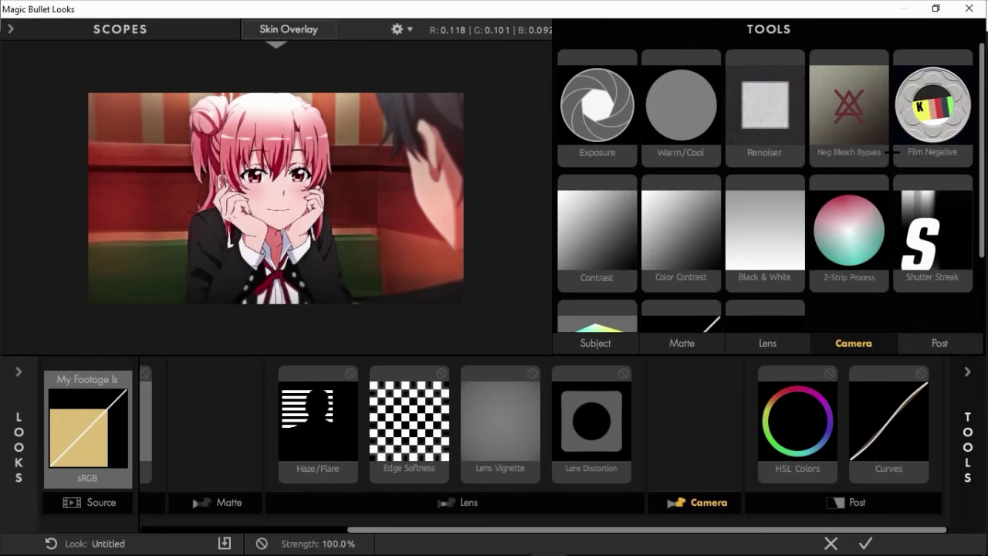
left_click_drag(859, 114, 693, 405)
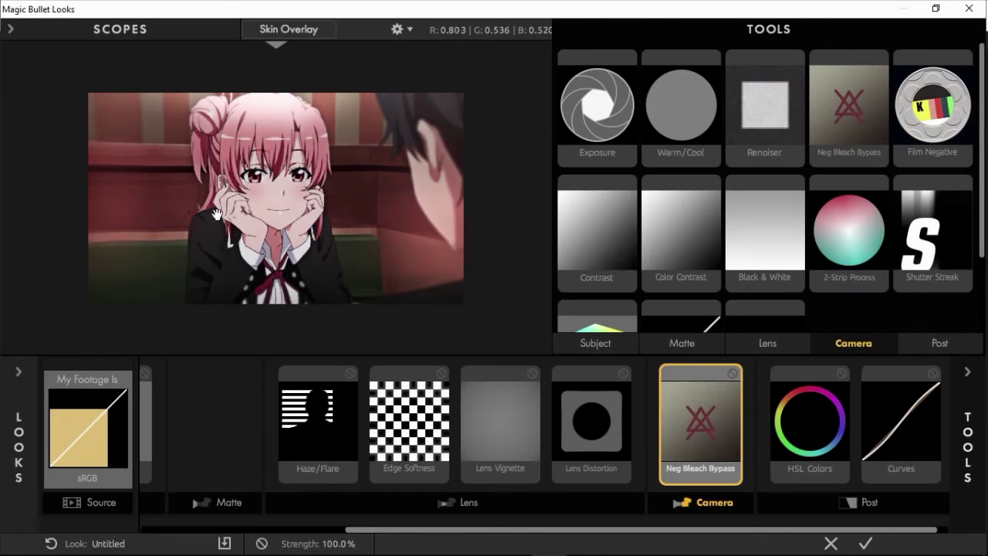
left_click(973, 414)
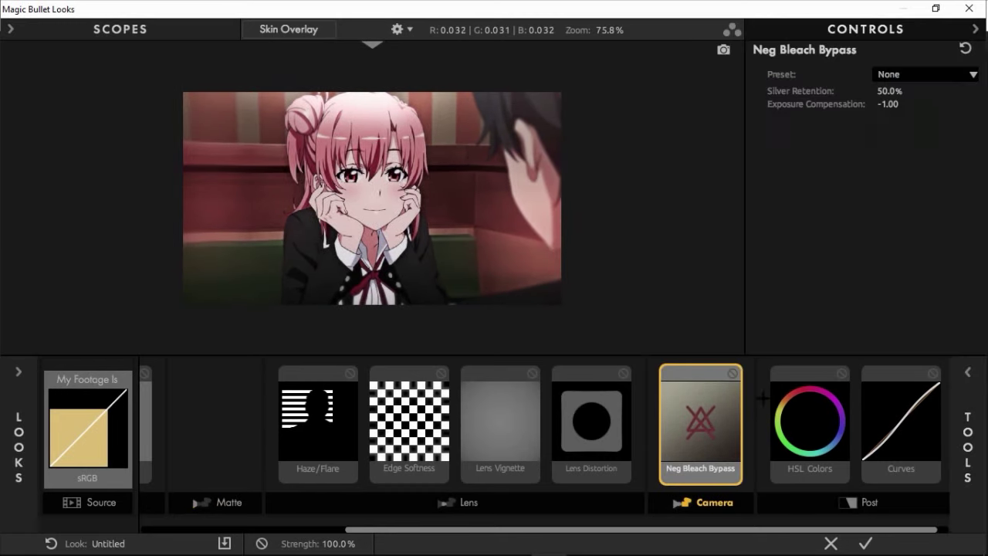
Toggle Neg Bleach Bypass off and on to compare, then apply the look in After Effects
left_click(733, 373)
left_click(733, 372)
left_click(865, 542)
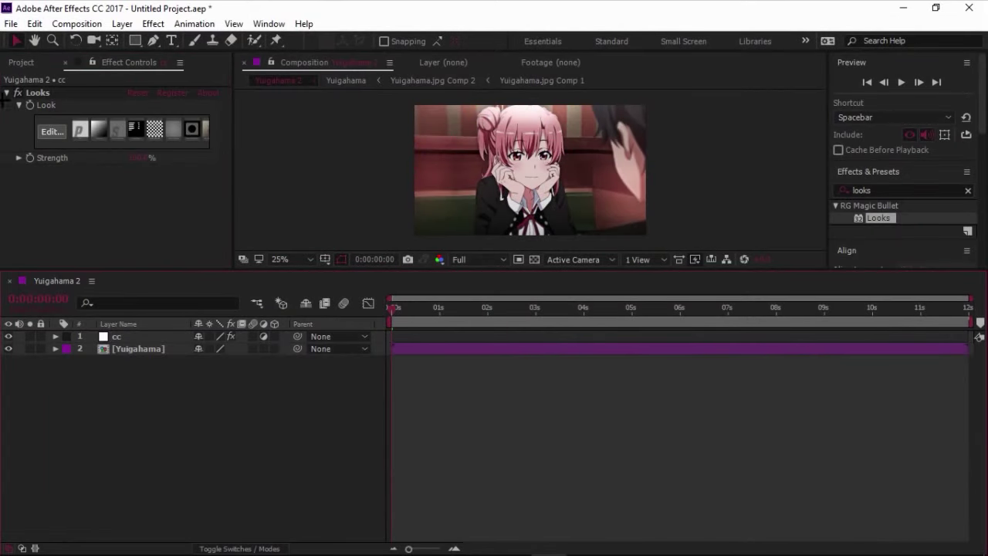
Add a new adjustment layer to Yuigahama 2 and name it 'sharpen'
left_click(7, 92)
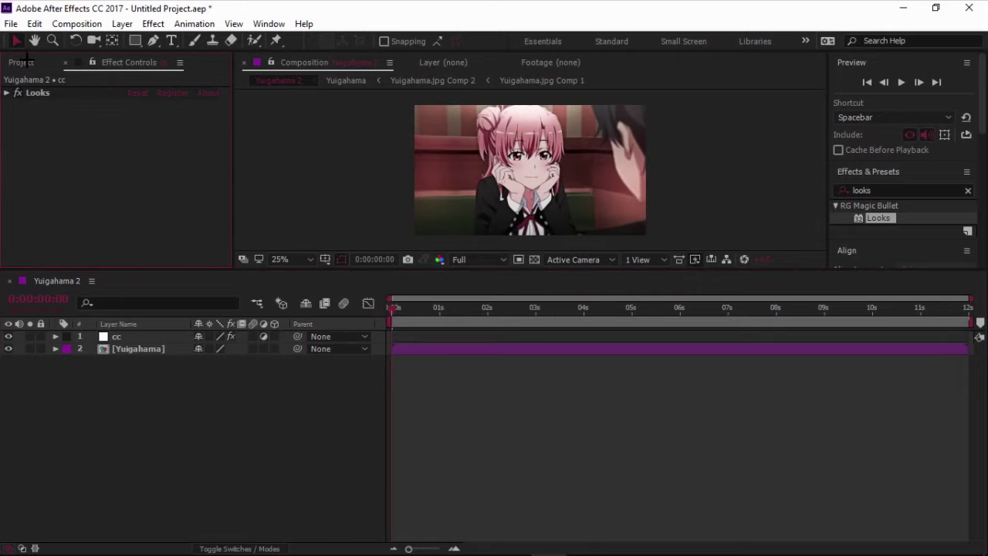
left_click(26, 60)
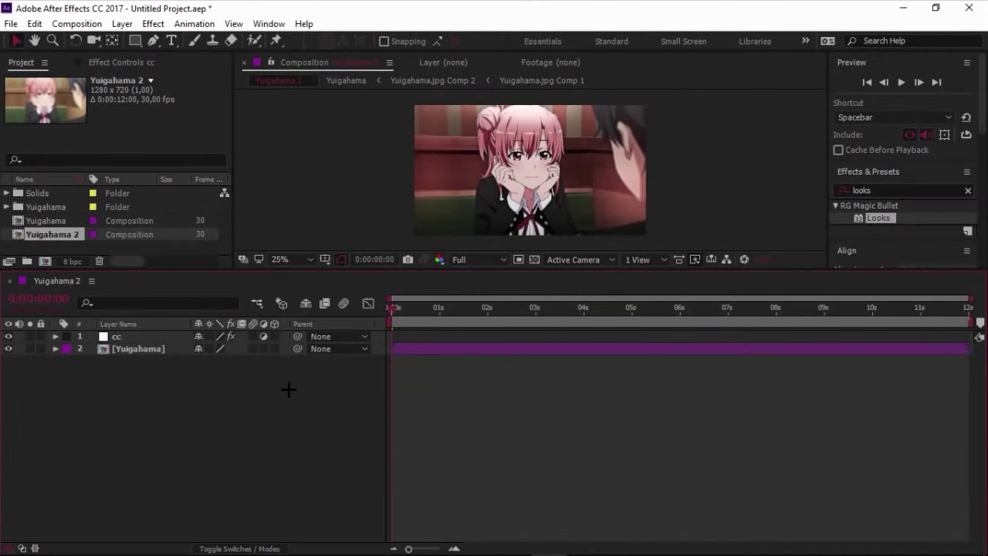
right_click(306, 398)
mouse_move(396, 403)
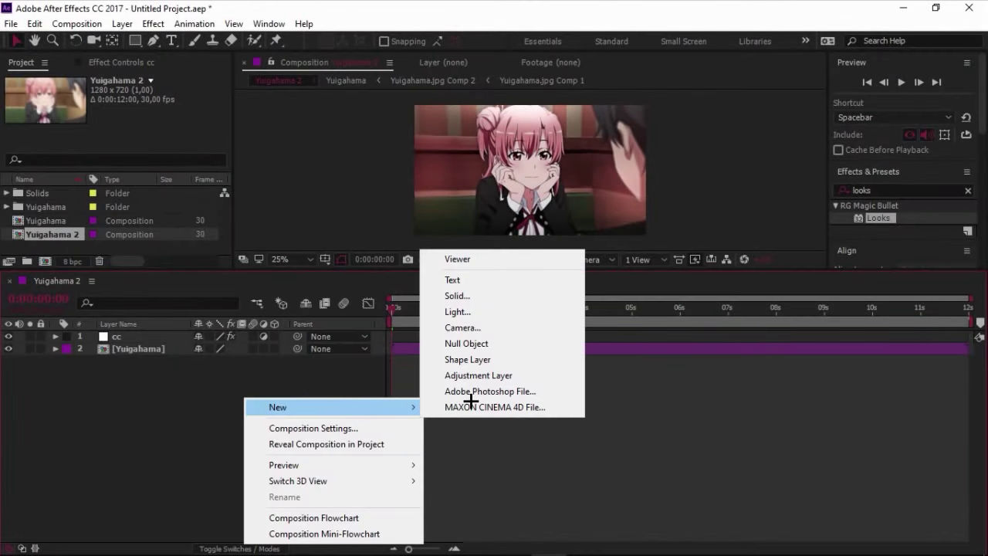
left_click(510, 376)
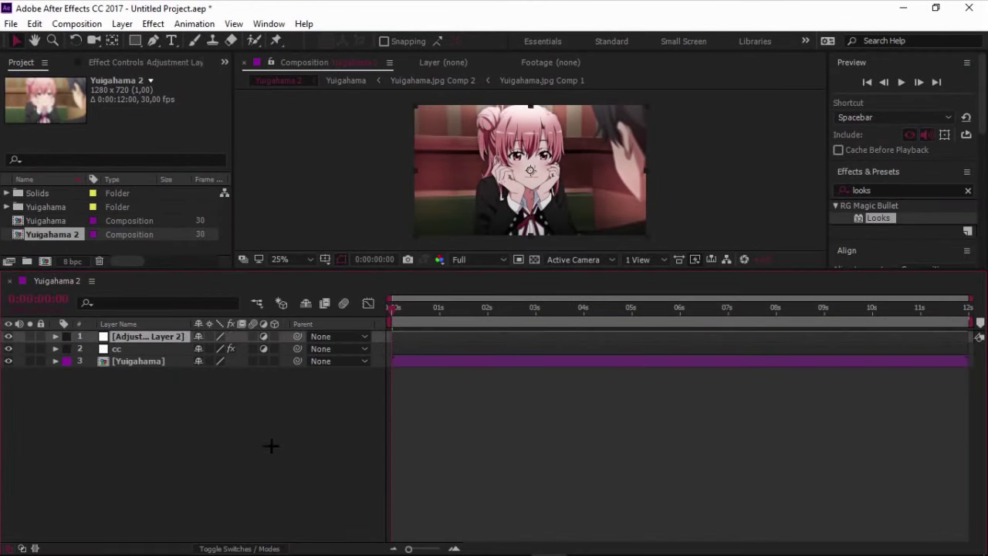
key("Return")
type("sharpen")
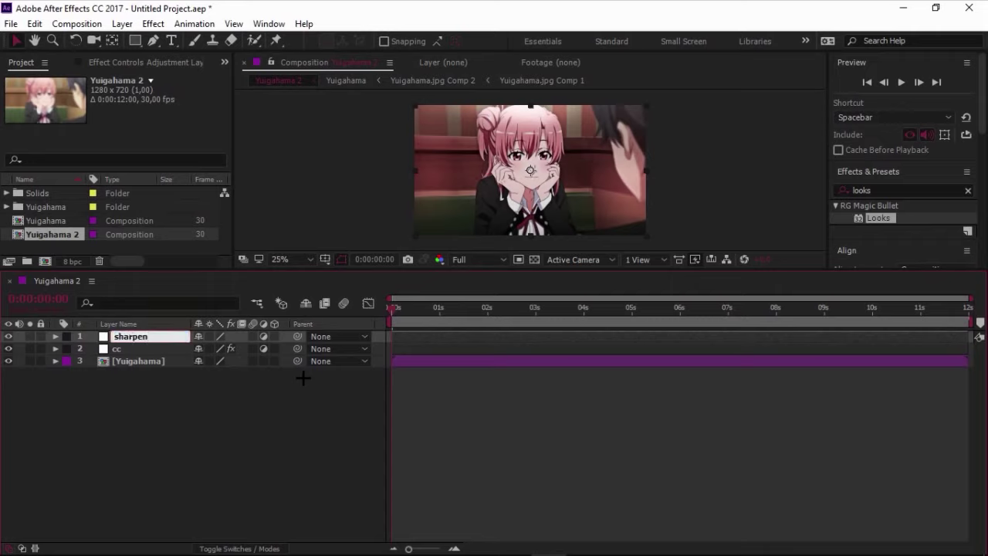
key("Return")
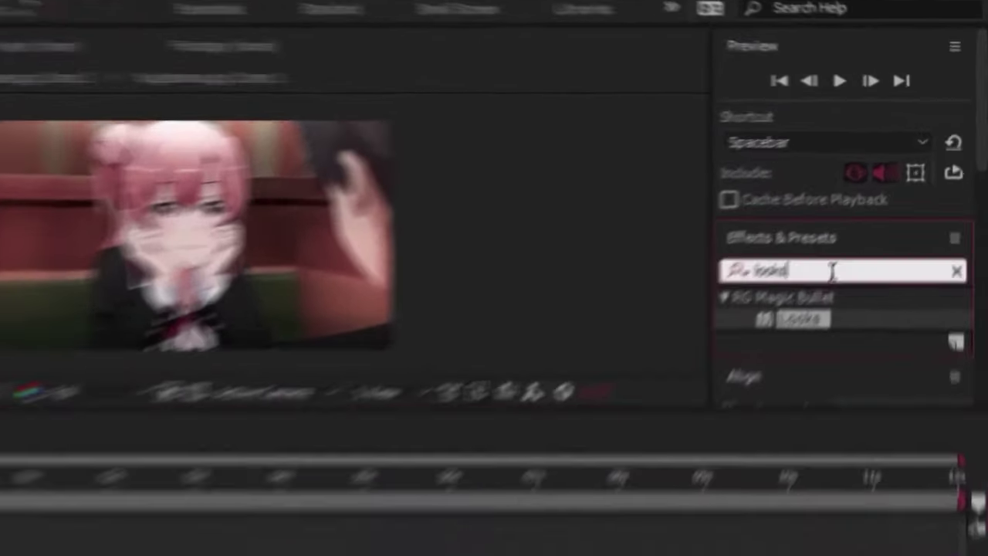
Find Motion Tile in Effects & Presets and apply it to the sharpen layer
left_click_drag(894, 190, 852, 190)
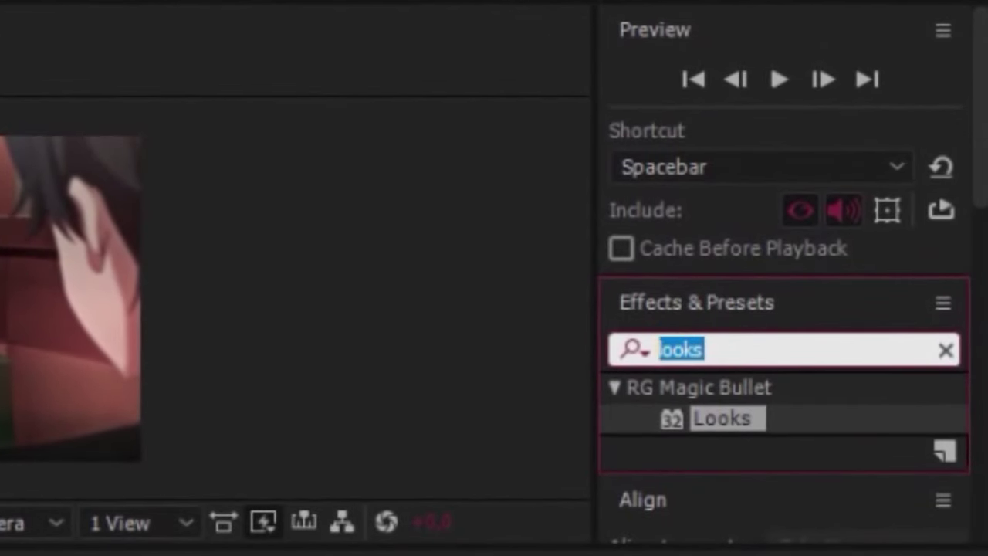
type("motion ")
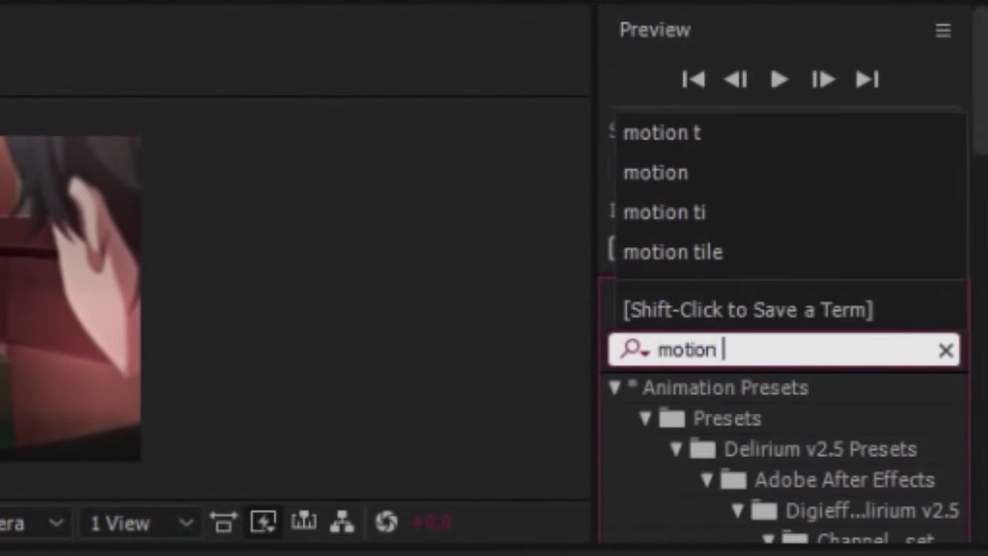
type("t")
left_click(761, 417)
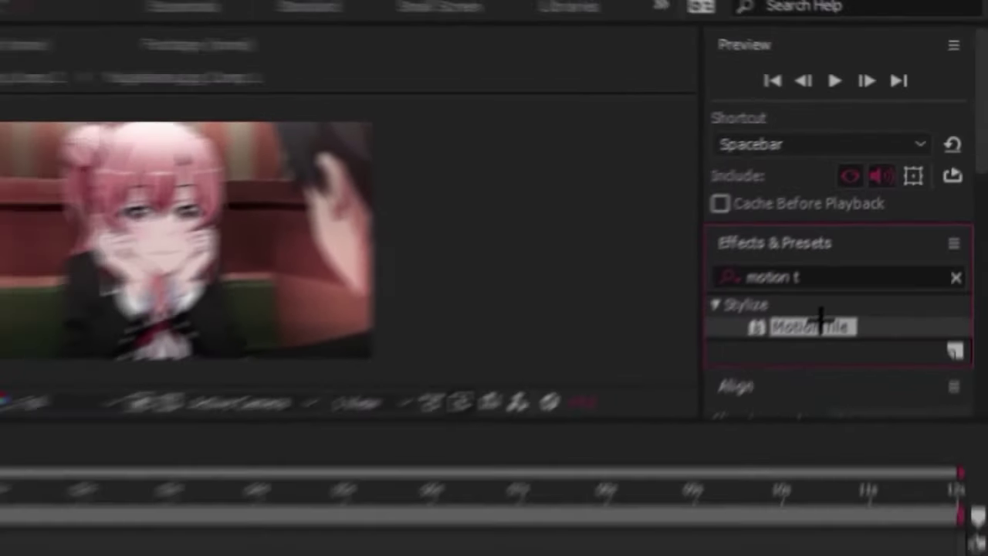
left_click(127, 336)
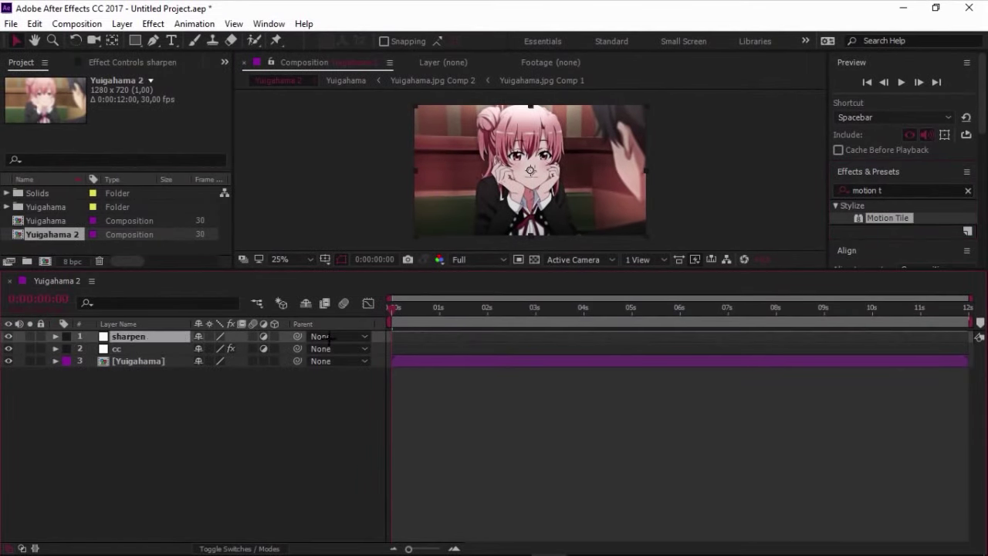
double_click(888, 218)
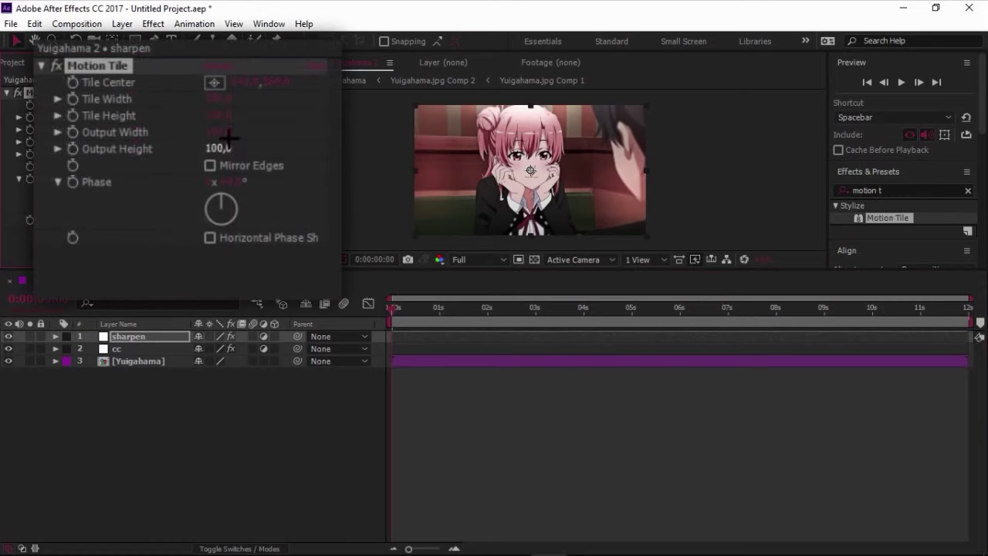
Set Motion Tile Output Width and Output Height to 150 and enable Mirror Edges
left_click(224, 133)
type("150")
left_click(220, 149)
type("150")
left_click(210, 165)
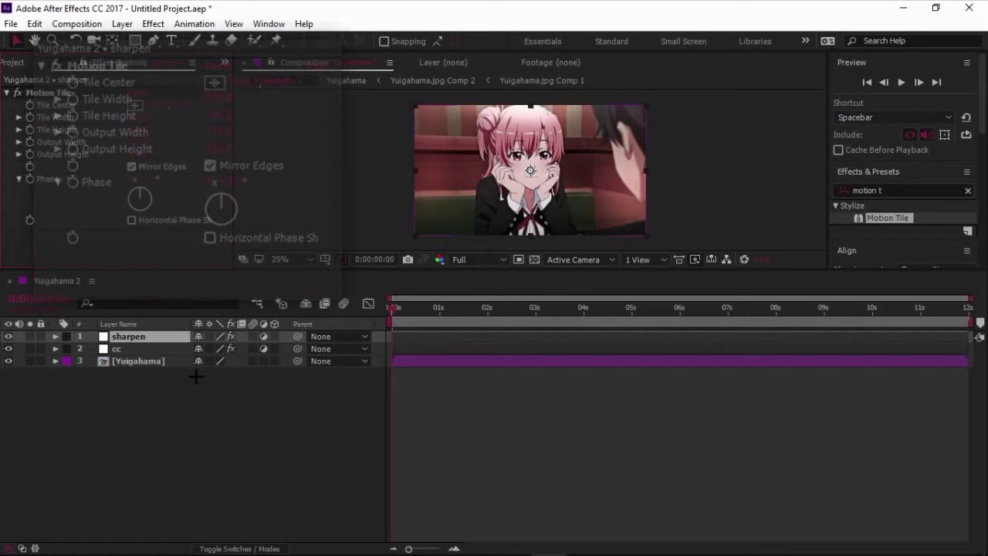
left_click_drag(900, 190, 842, 194)
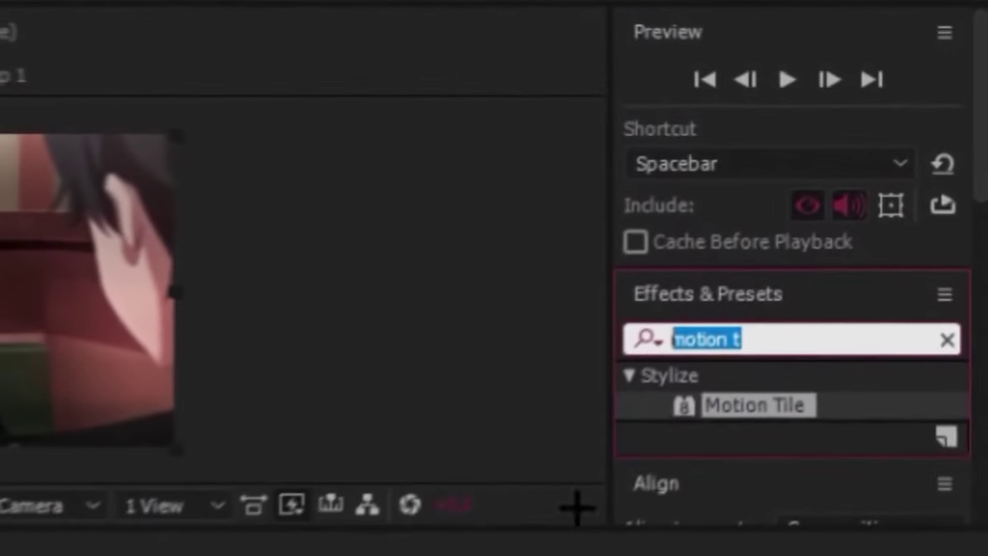
Apply the Sharpen effect to the sharpen layer and set its Sharpen Amount
type("sharpen")
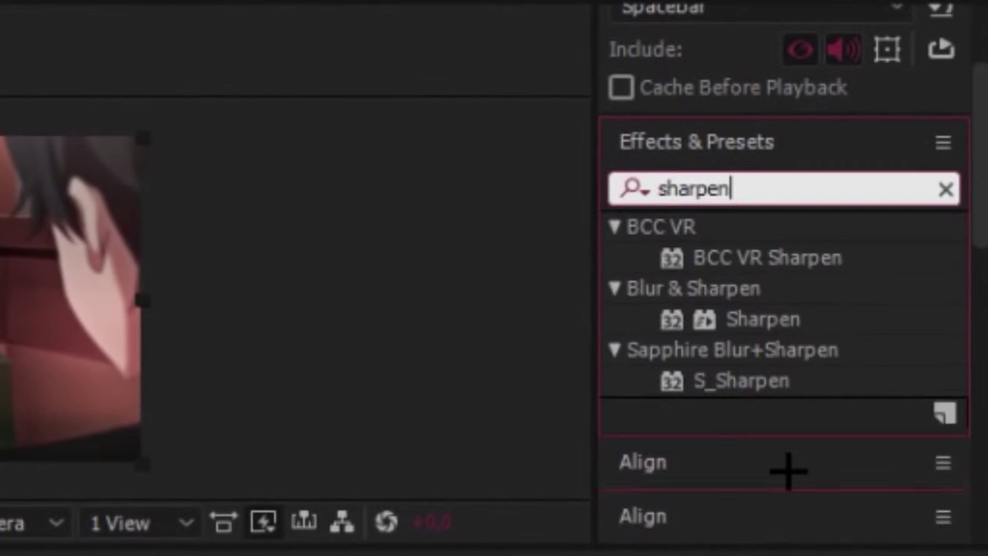
double_click(771, 316)
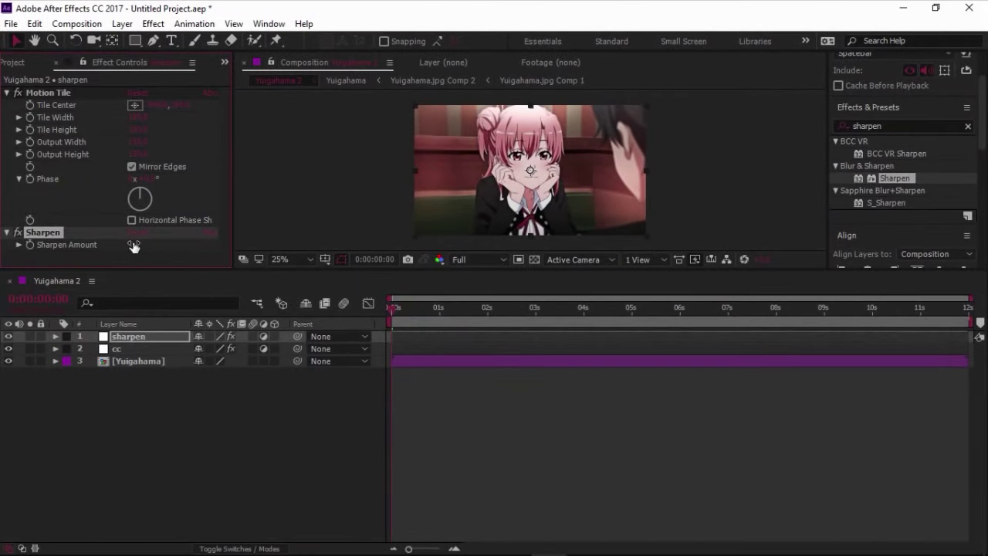
left_click(133, 118)
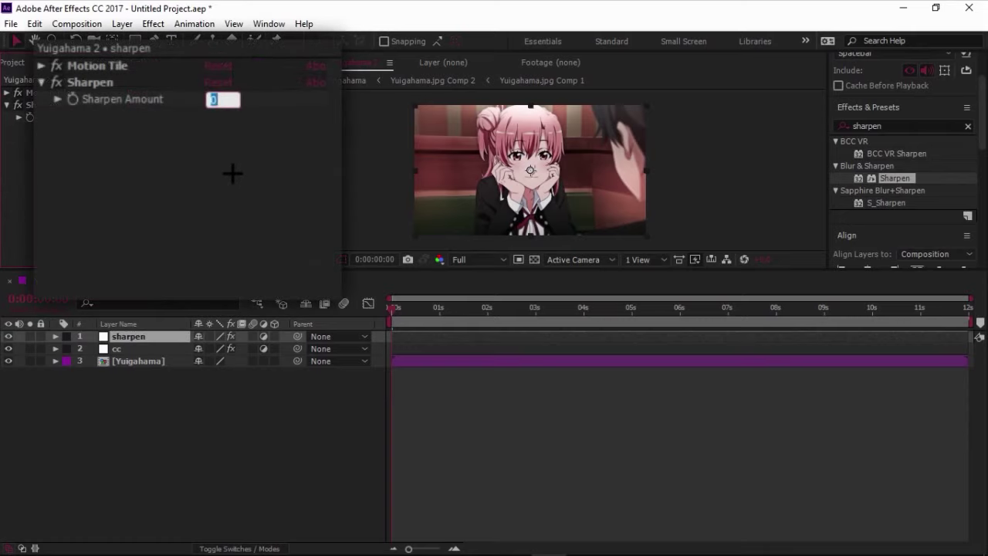
type("3")
key("Return")
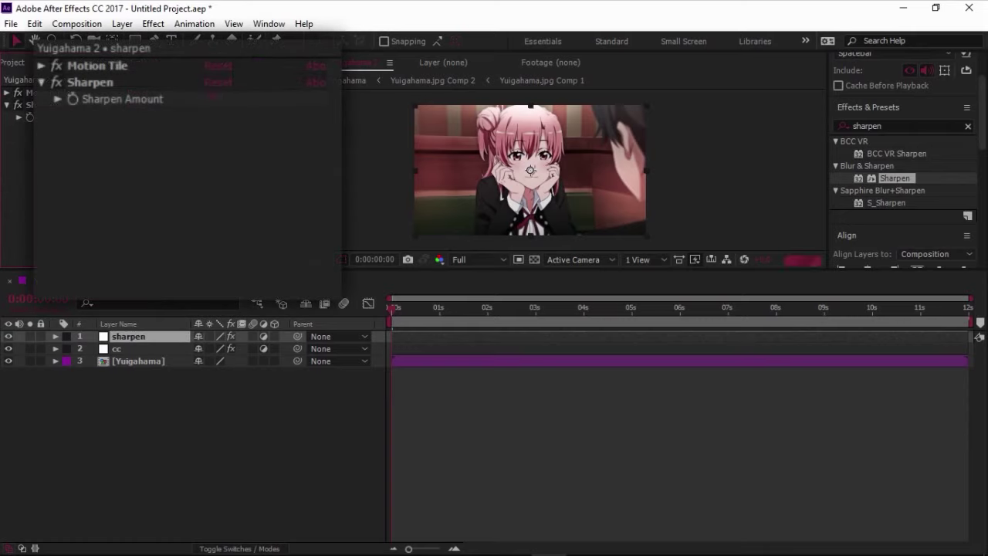
Add Unsharp Mask from a 'sharp' search and set its Radius to 25
left_click(920, 125)
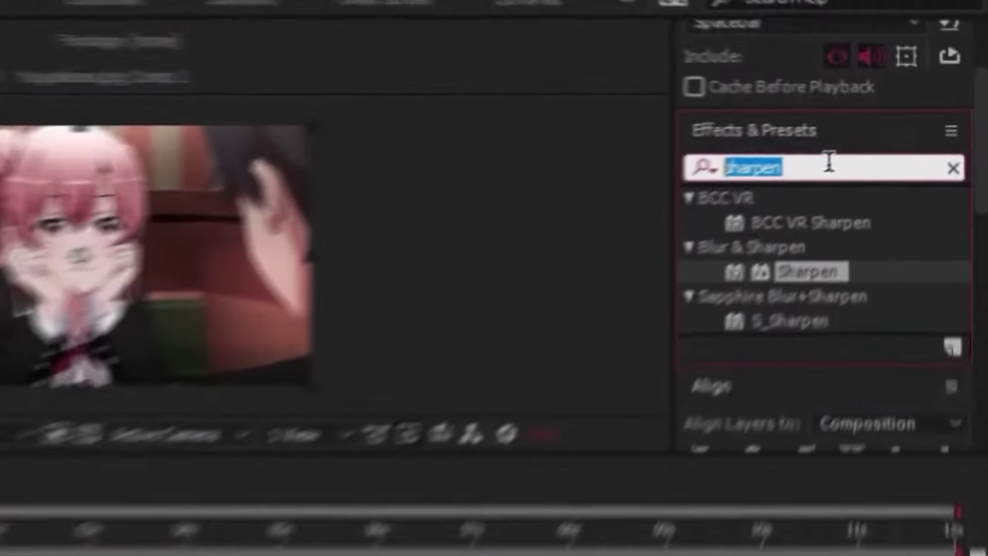
key("BackSpace")
key("BackSpace")
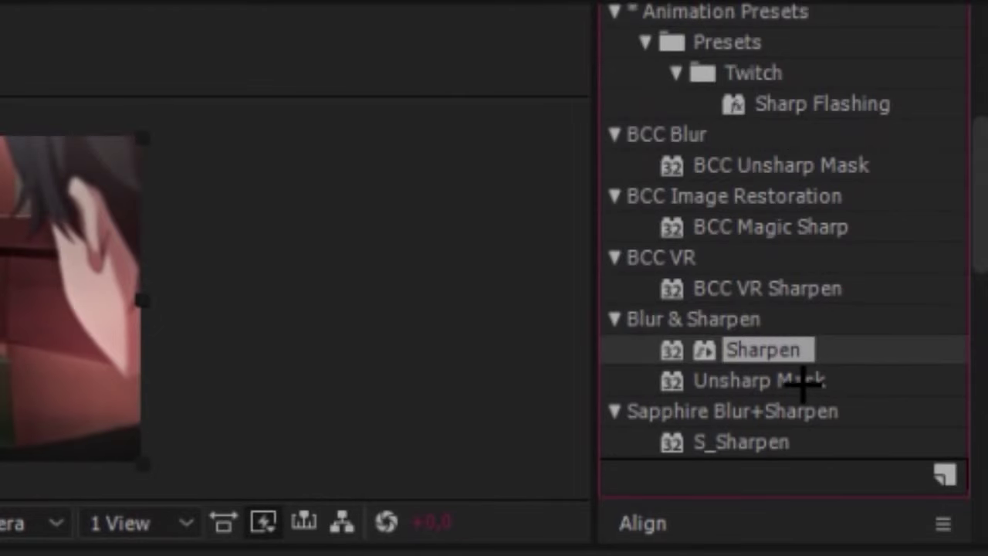
double_click(704, 375)
type("15")
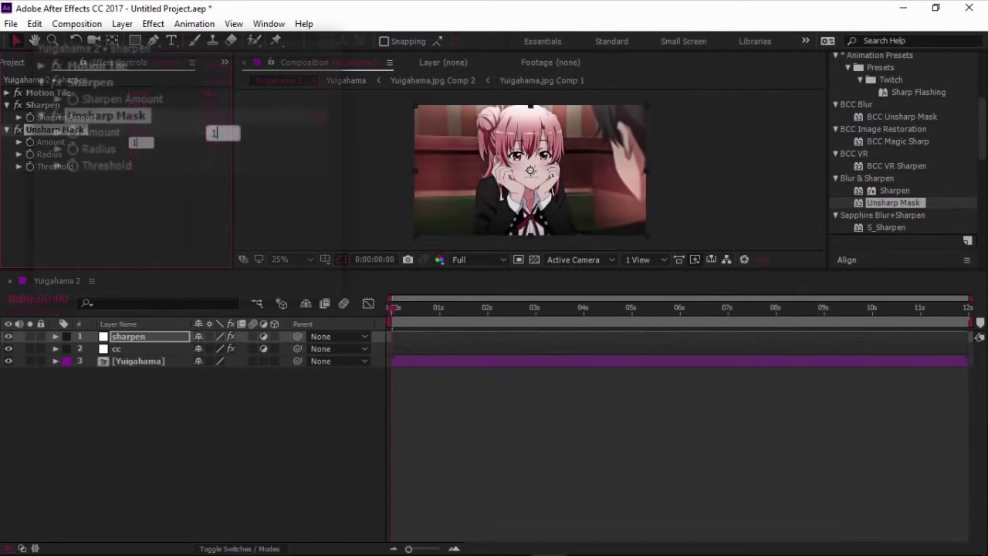
left_click(132, 154)
type("25")
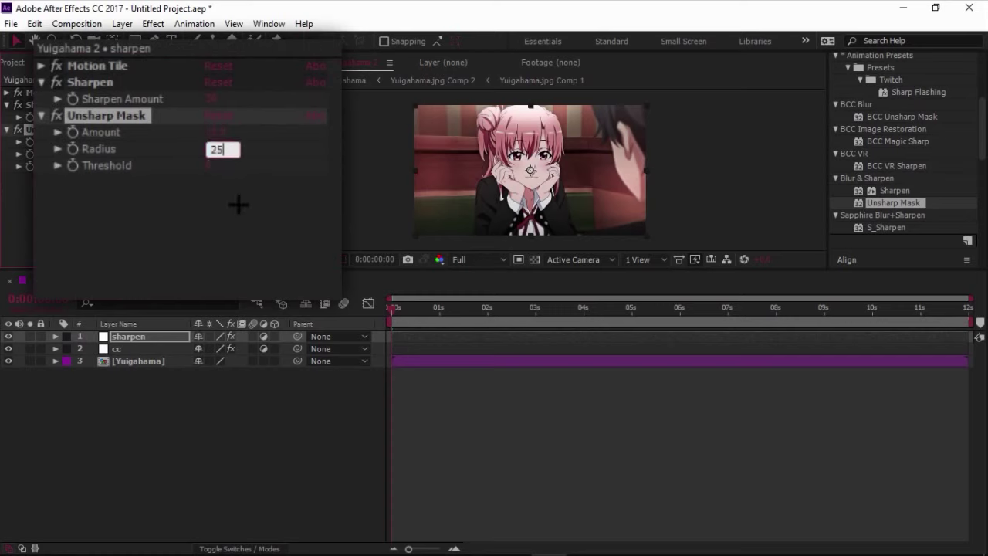
left_click(239, 204)
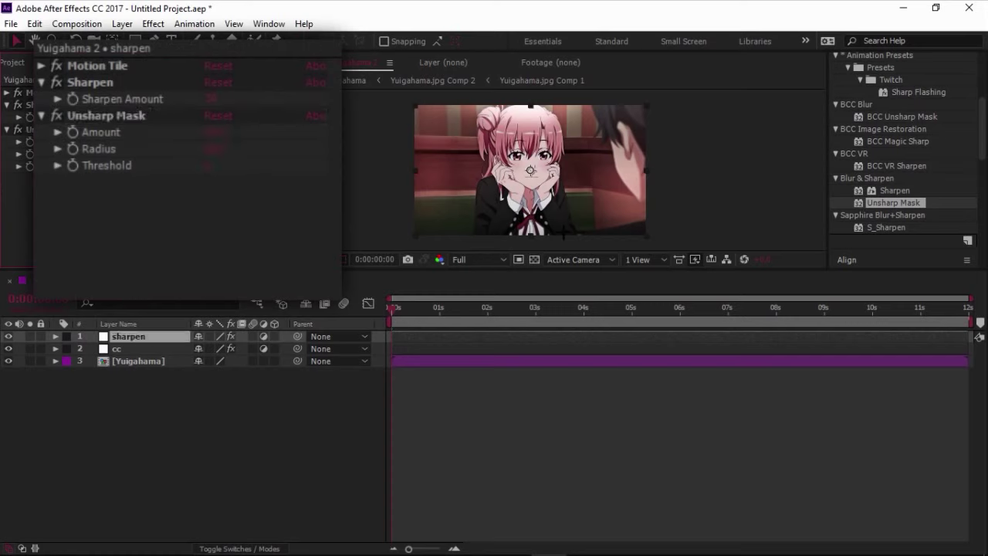
Hide and reshow the cc layer to compare the sharpened result
left_click(314, 432)
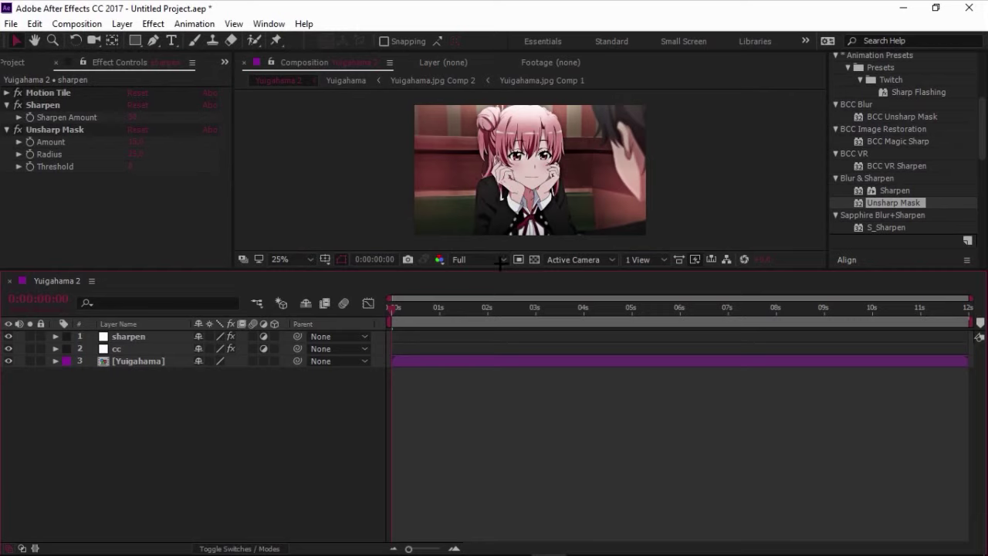
left_click_drag(503, 271, 505, 296)
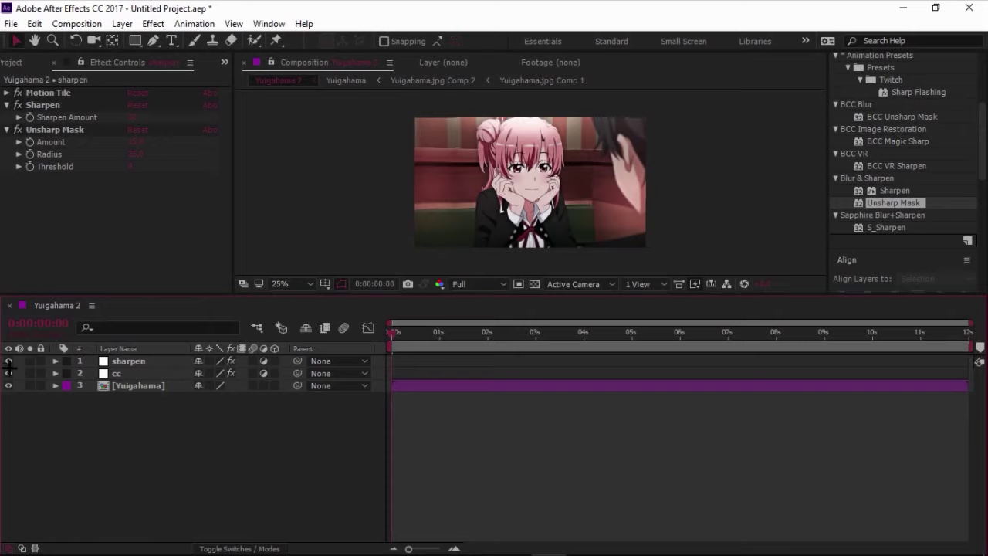
left_click(8, 372)
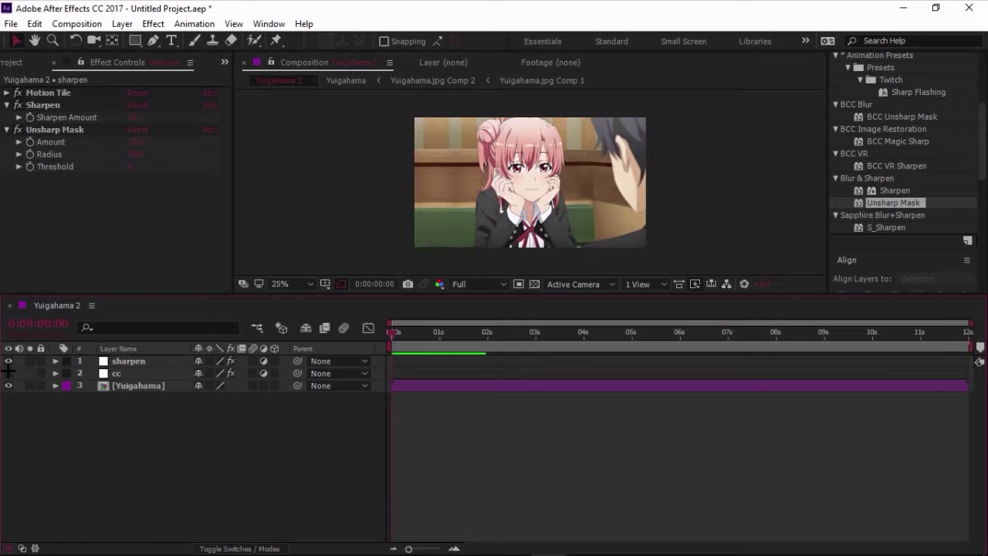
left_click(9, 373)
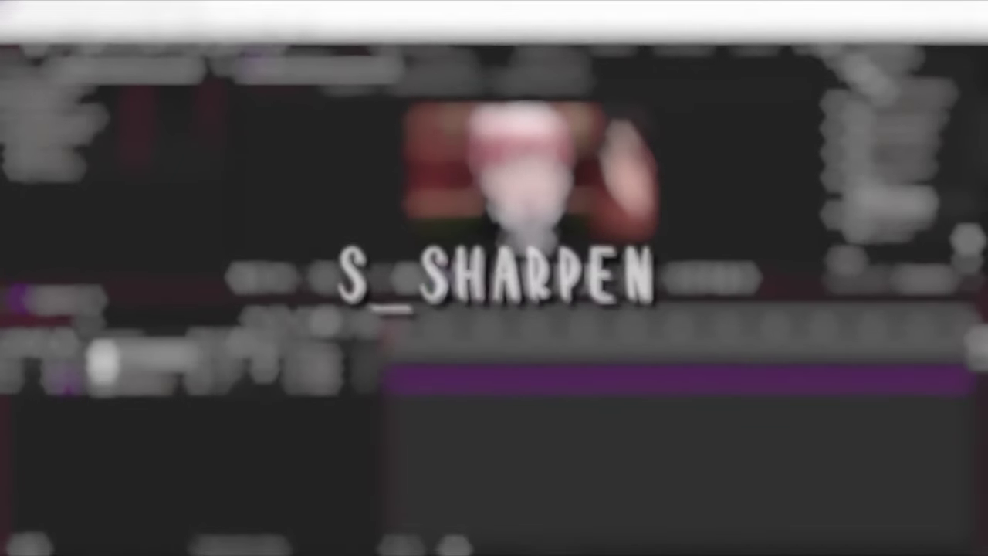
Remove the Sharpen and Unsharp Mask effects from the sharpen layer
left_click(39, 92)
key("Delete")
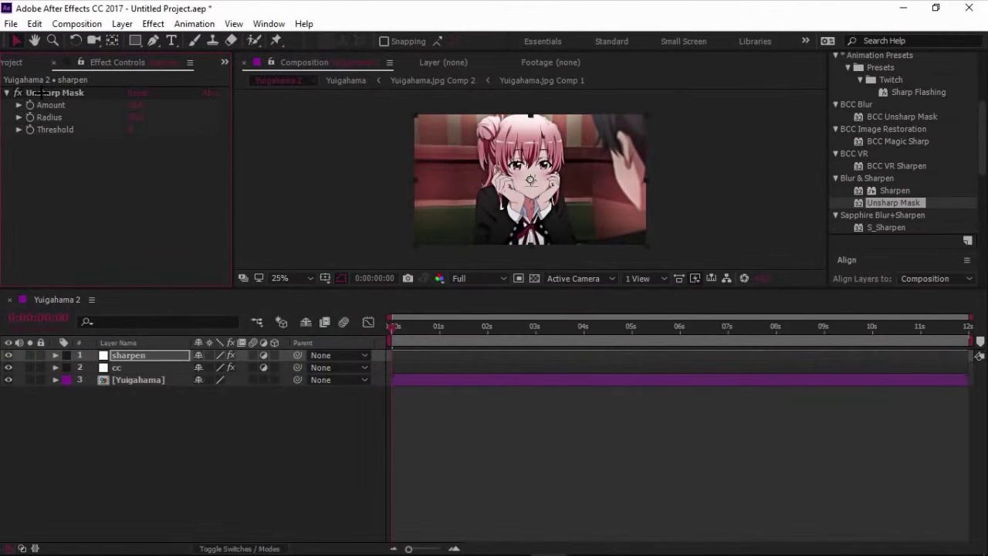
left_click(46, 92)
key("Delete")
left_click(211, 464)
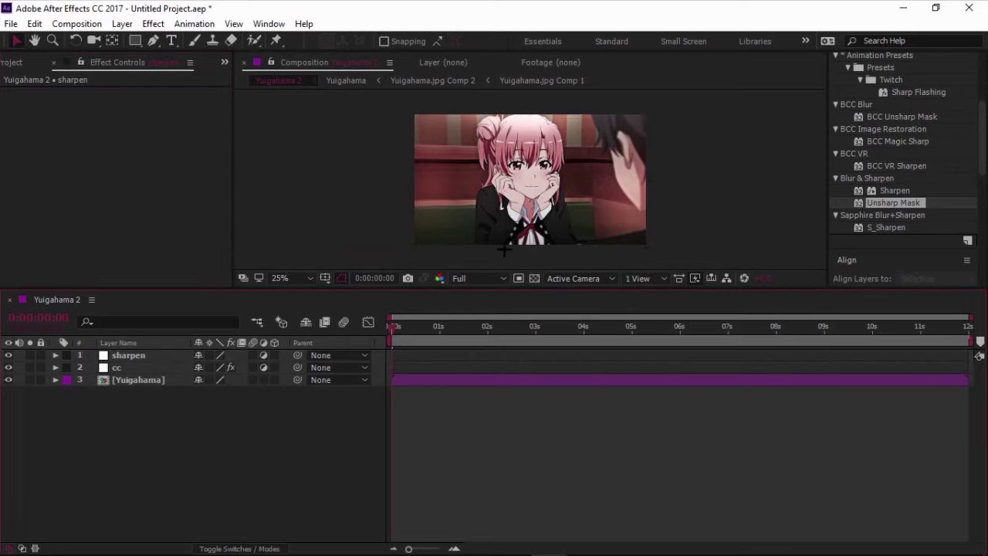
left_click(186, 354)
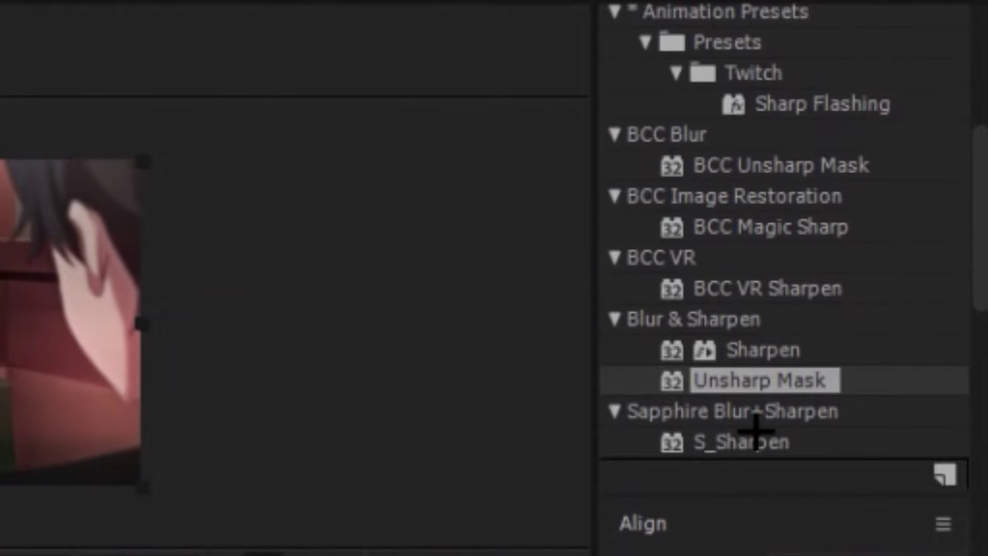
Apply S_Sharpen to the sharpen layer with Sharpen Width 25
left_click(756, 437)
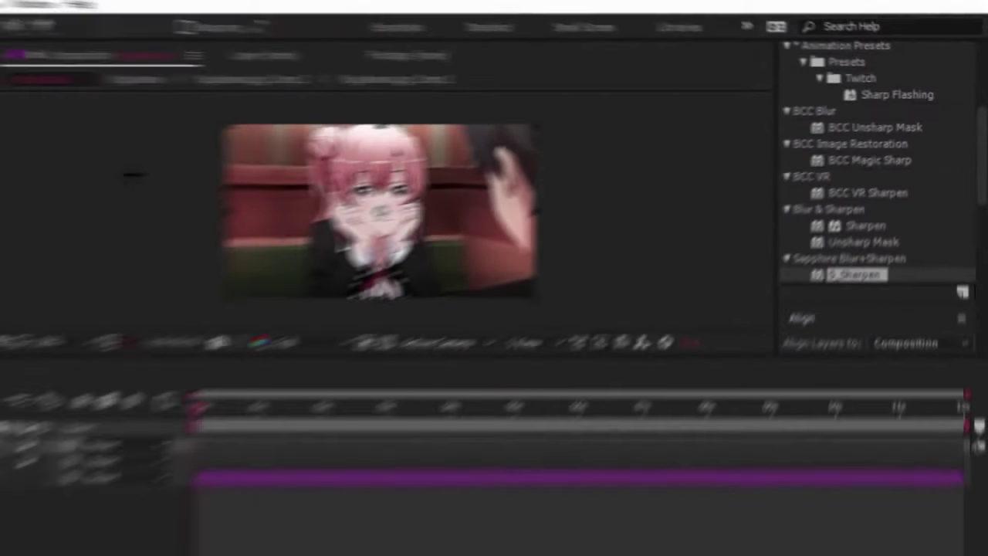
left_click_drag(763, 402, 533, 185)
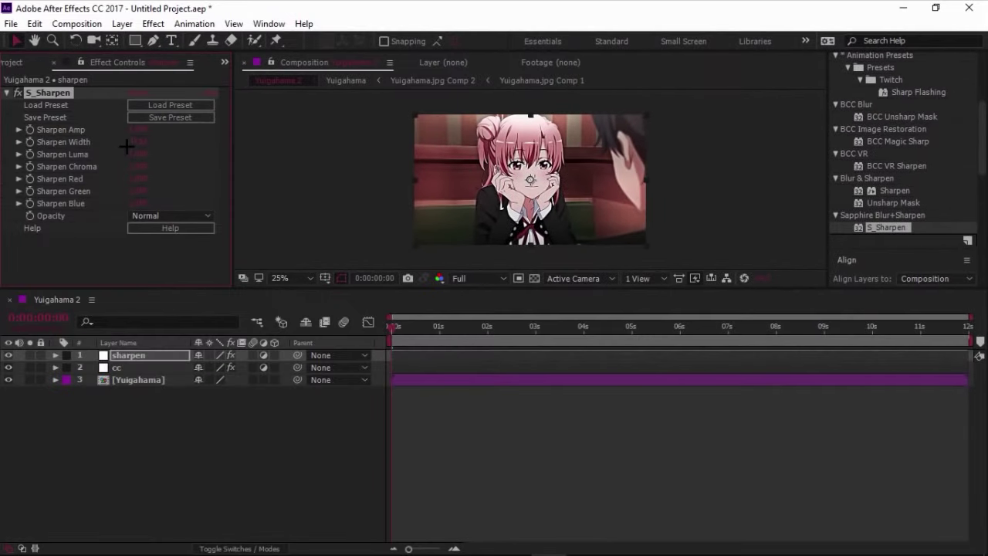
left_click(142, 142)
type("25")
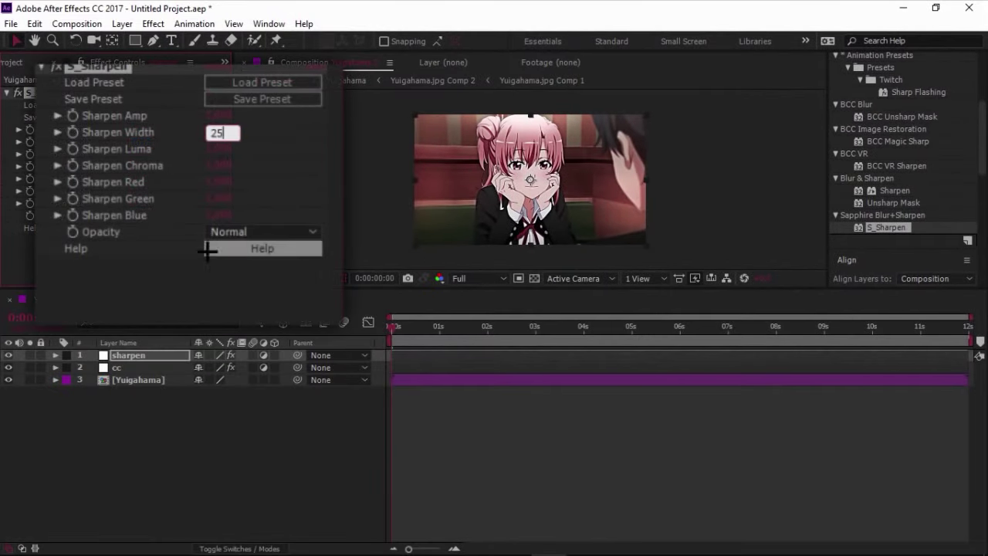
key("Return")
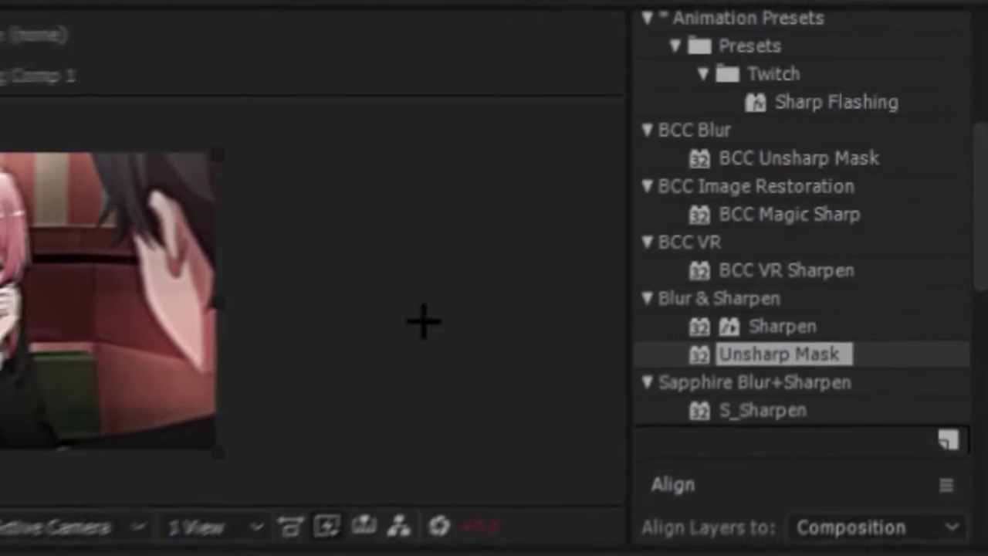
Add Unsharp Mask beneath S_Sharpen with Radius 30
left_click_drag(781, 378, 120, 249)
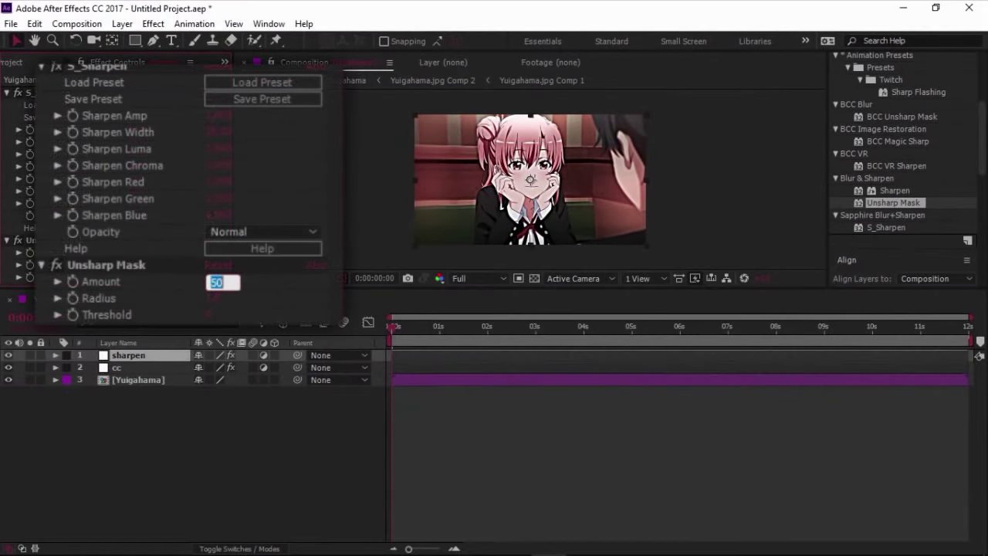
left_click(217, 298)
type("30")
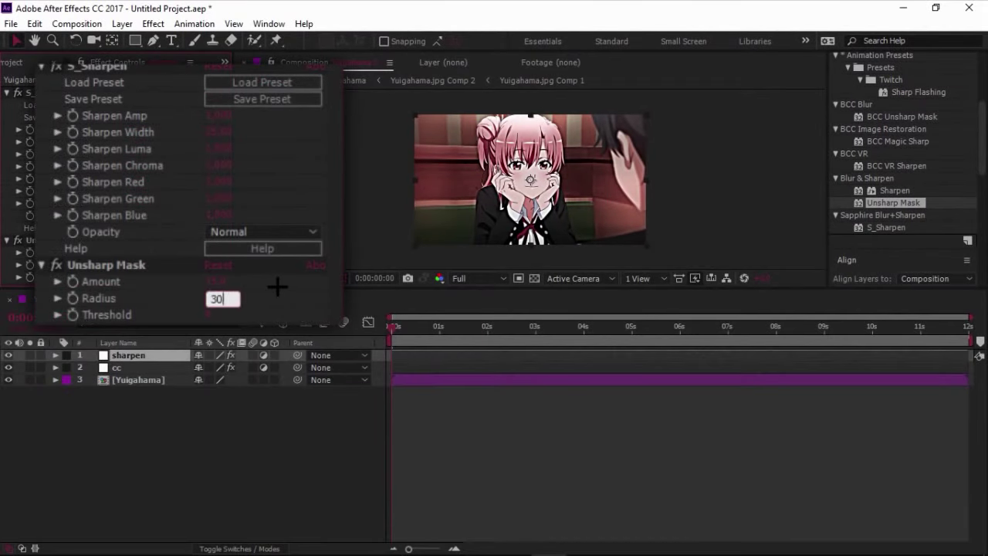
left_click(272, 435)
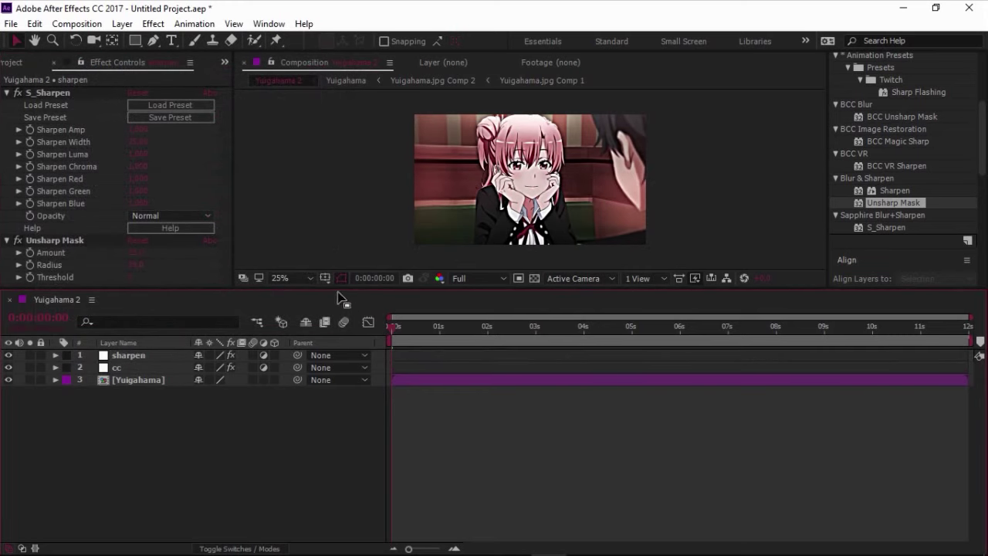
Switch the viewer magnification to Fit, then to 25%
left_click(292, 278)
left_click(343, 313)
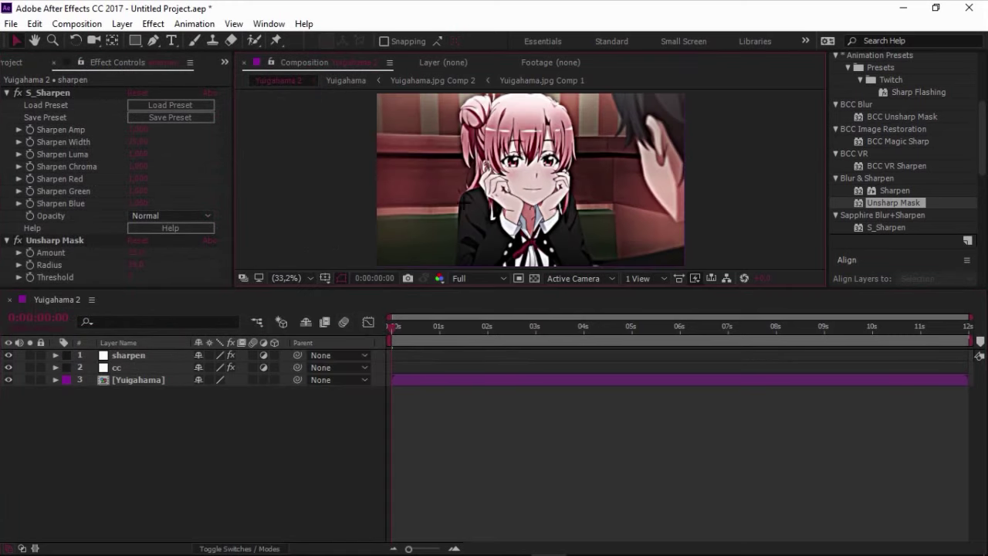
scroll(523, 202, "down", 2)
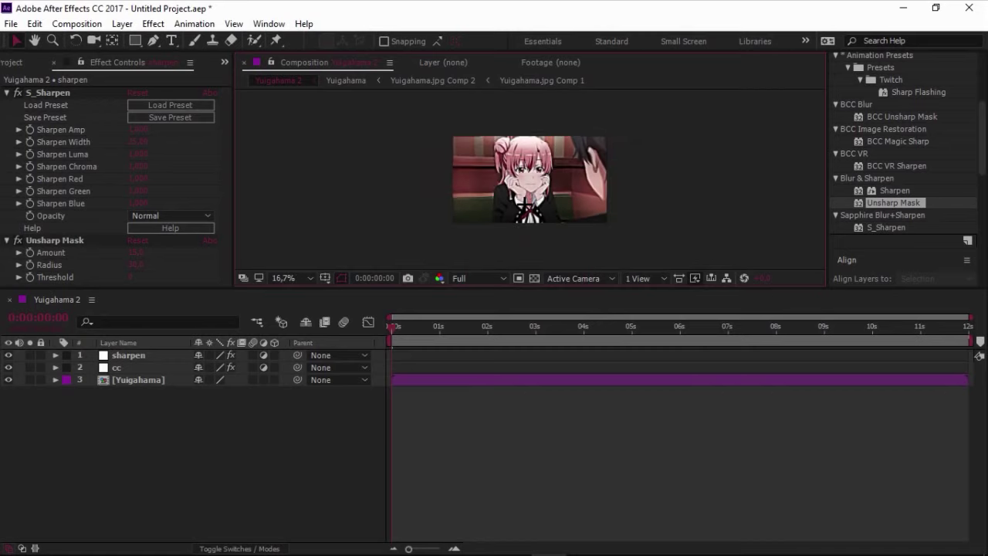
left_click(291, 278)
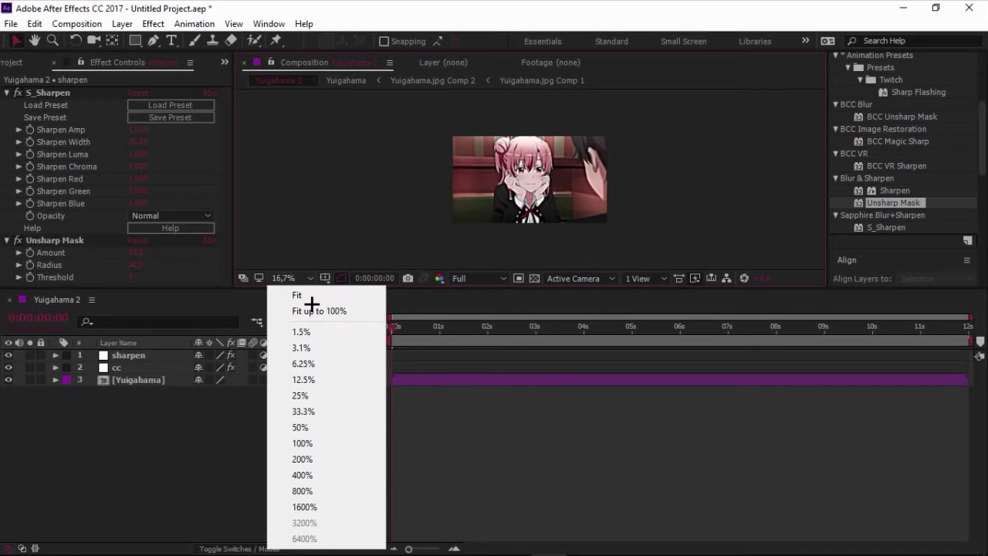
left_click(323, 395)
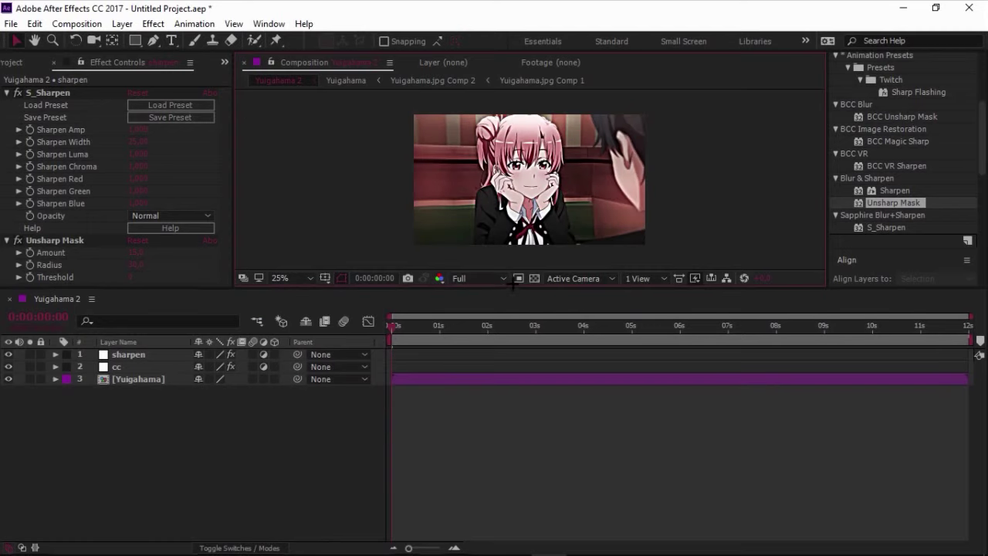
mouse_move(511, 292)
left_mouse_down()
mouse_move(516, 282)
mouse_move(511, 346)
left_mouse_up()
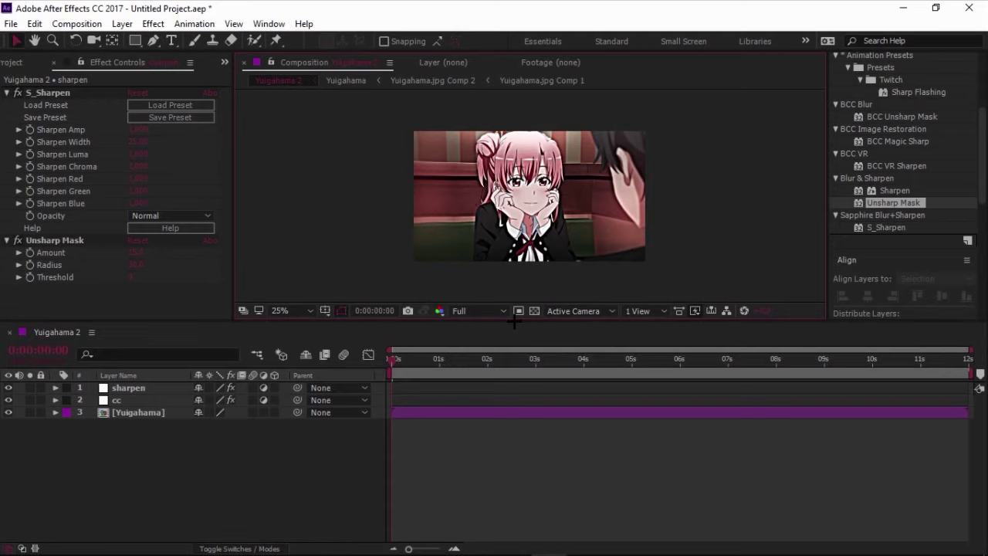